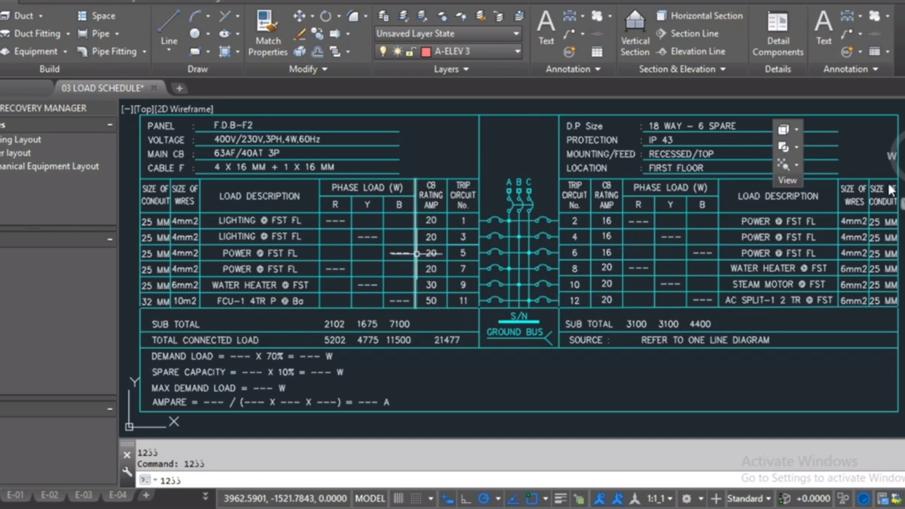
Step: Rename the panel to F.D.B-7th-LTG by changing F2 to 7th-LTG in the header text
mouse_move(297, 236)
middle_mouse_down()
mouse_move(309, 228)
mouse_move(299, 231)
middle_mouse_up()
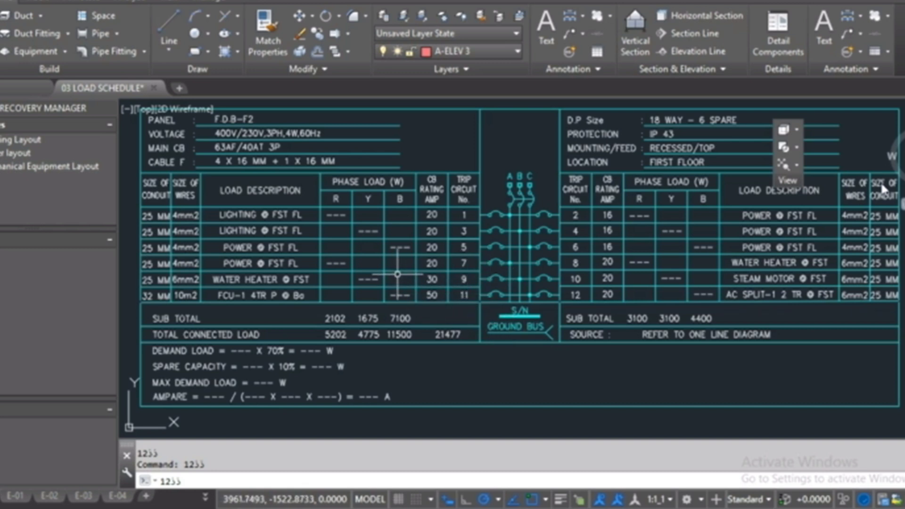
left_click(501, 507)
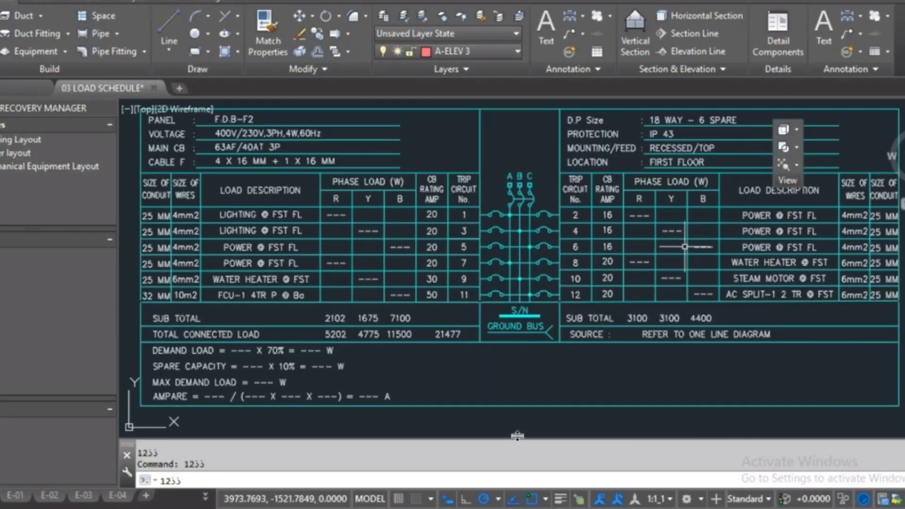
middle_click_drag(566, 218, 558, 227)
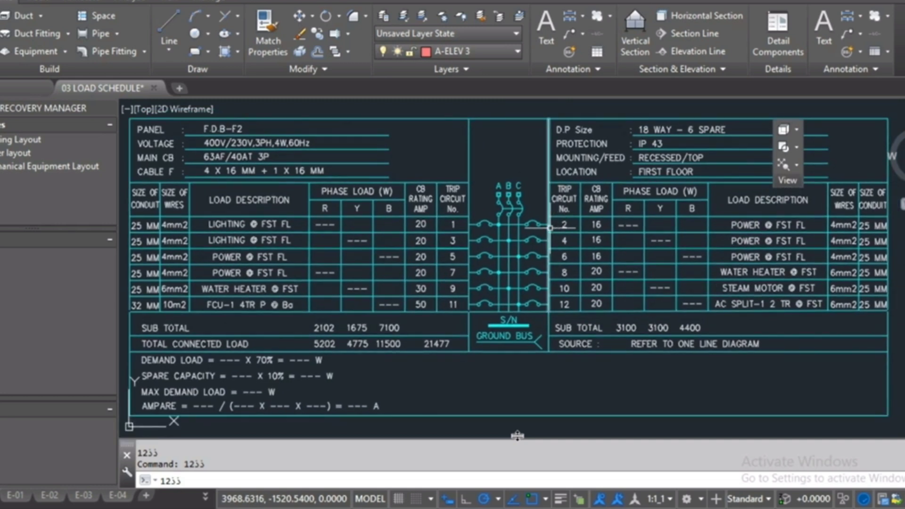
middle_click_drag(484, 230, 511, 221)
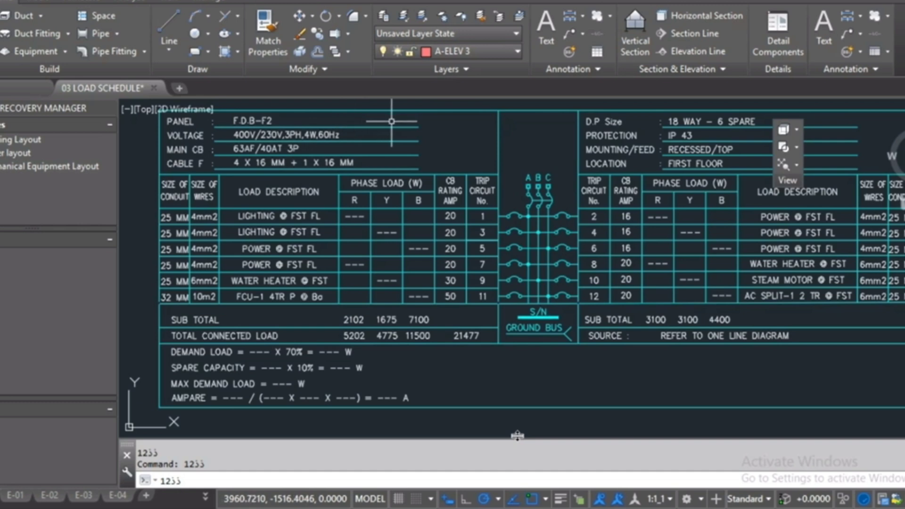
double_click(233, 135)
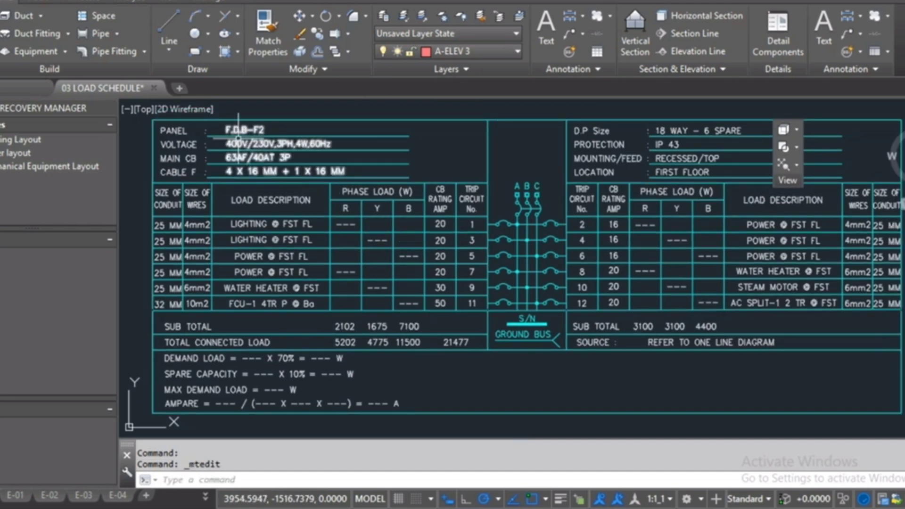
scroll(232, 153, "up", 4)
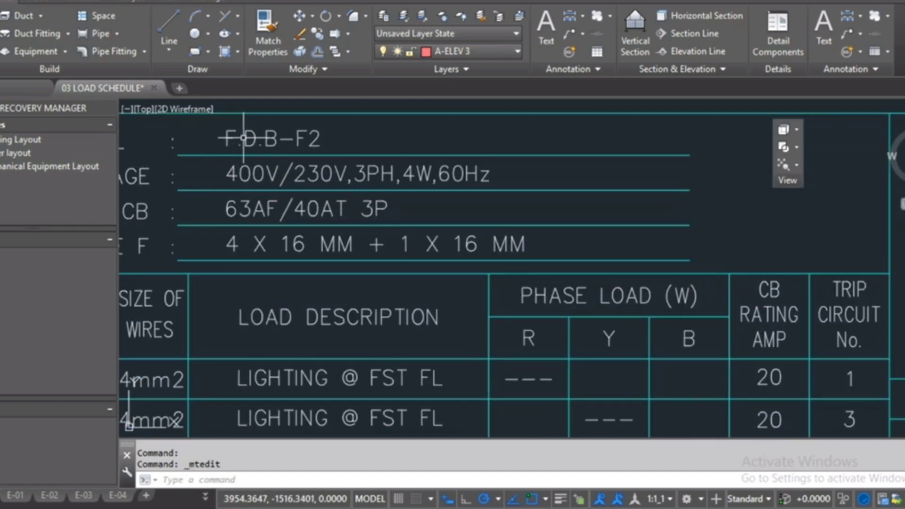
double_click(263, 140)
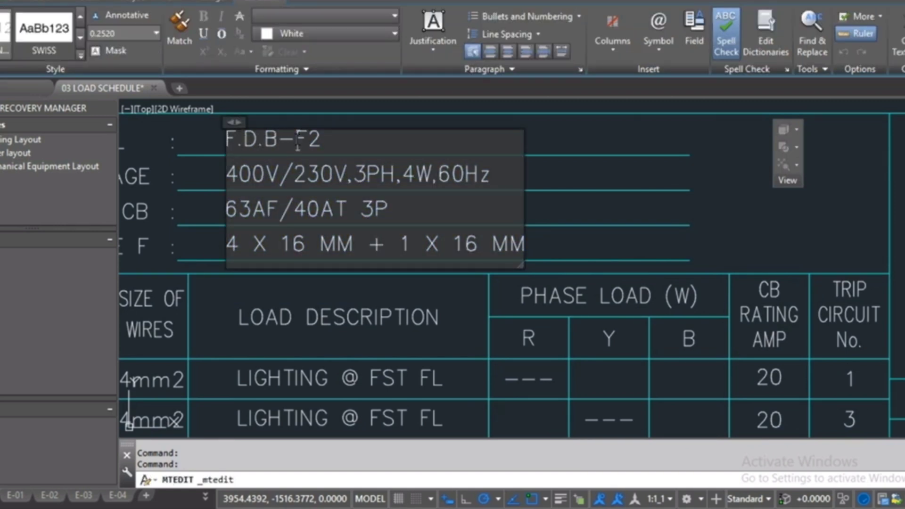
left_click_drag(297, 140, 325, 144)
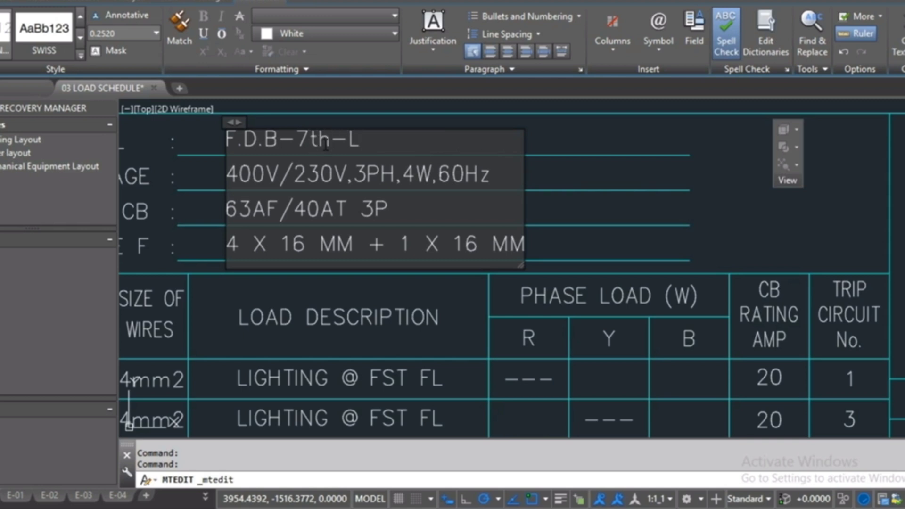
left_click(570, 191)
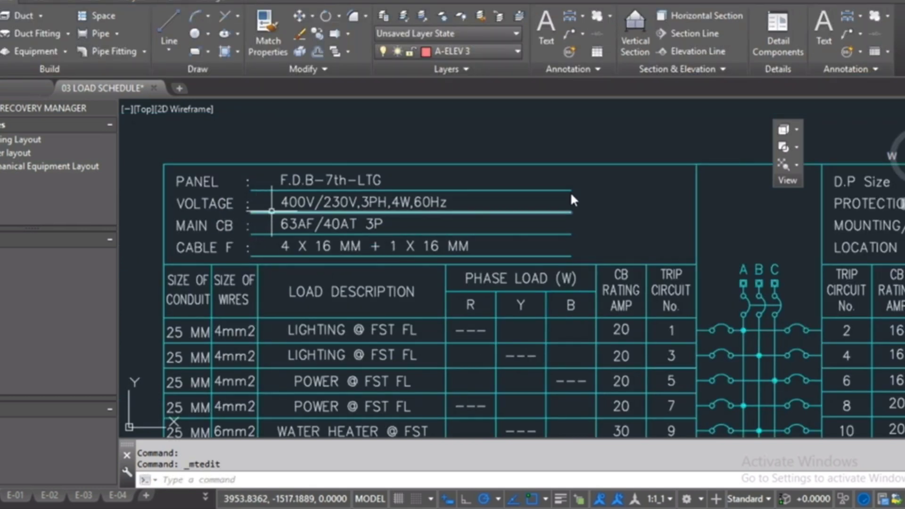
Step: Replace the main breaker's 63 frame and 40 trip ratings with ---
scroll(570, 191, "up", 2)
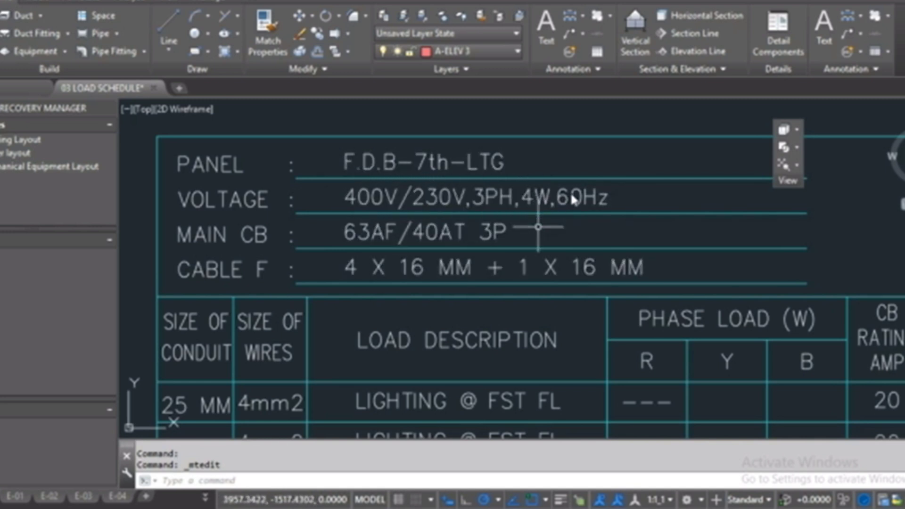
scroll(541, 230, "down", 3)
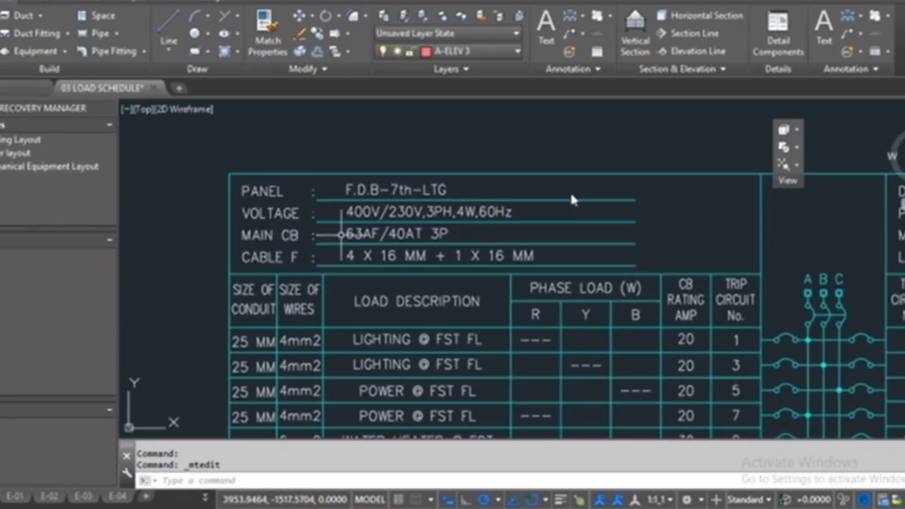
double_click(354, 236)
double_click(364, 238)
left_click(360, 234)
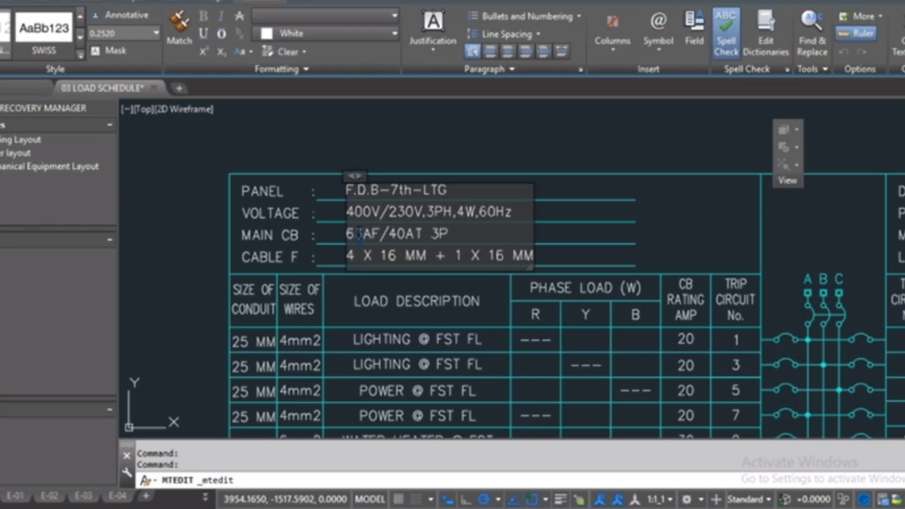
type("---")
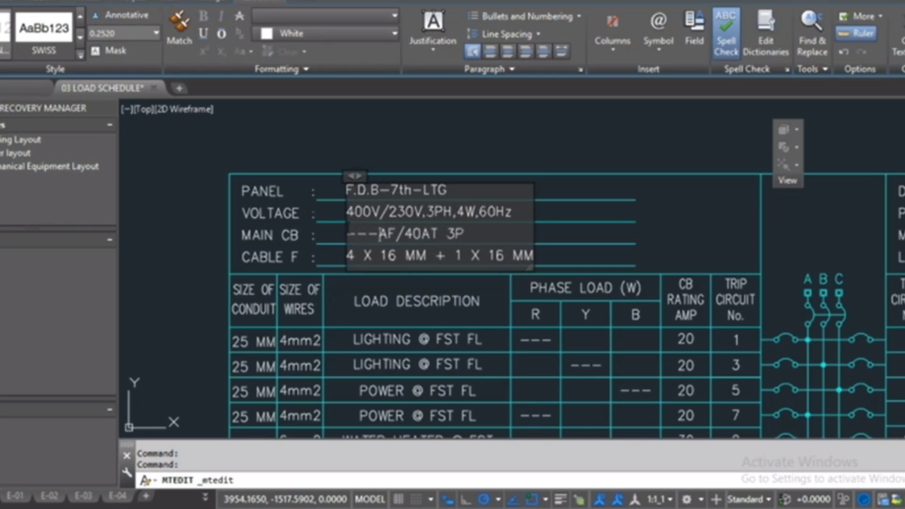
left_click_drag(404, 237, 424, 239)
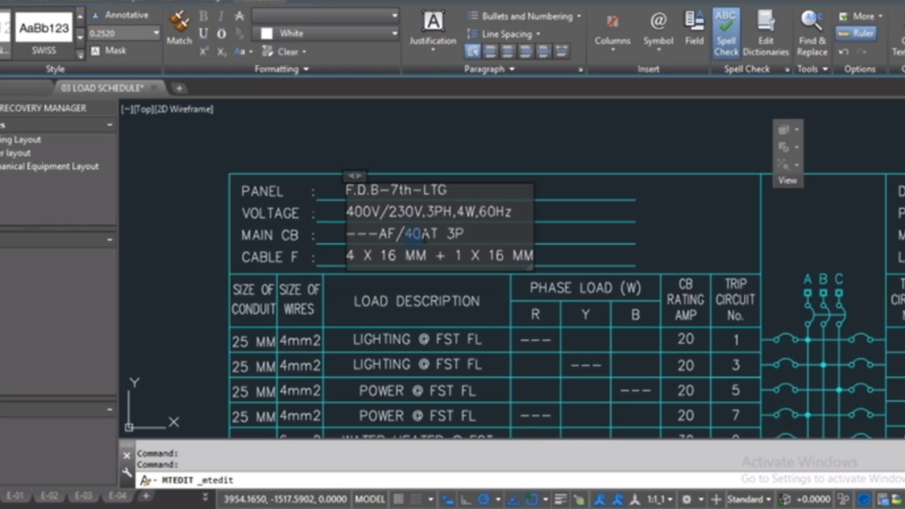
type("---")
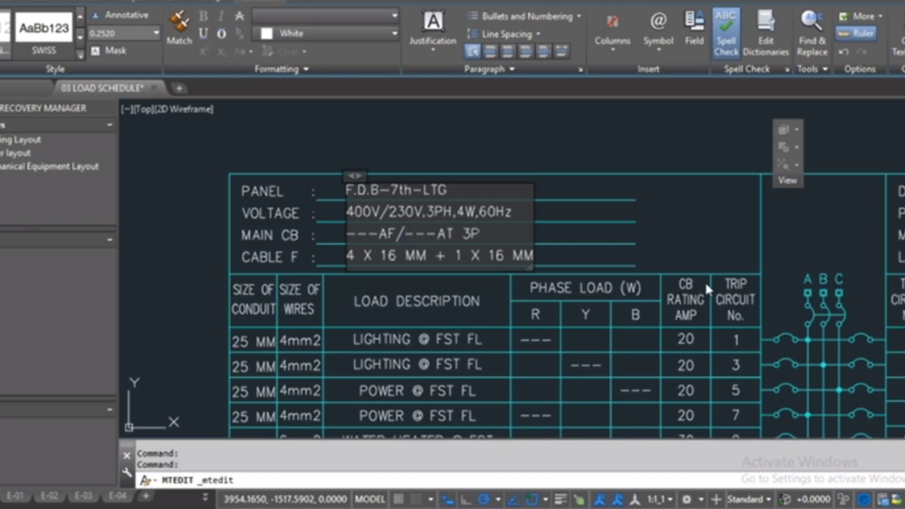
left_click(678, 255)
Step: Replace the whole cable feed line with dashes (---------)
middle_click_drag(424, 258, 412, 252)
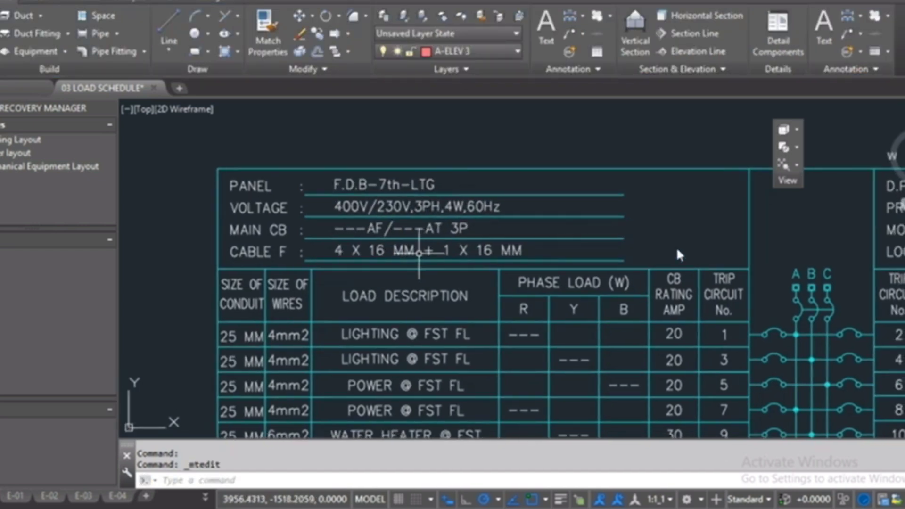
scroll(412, 253, "up", 2)
double_click(406, 249)
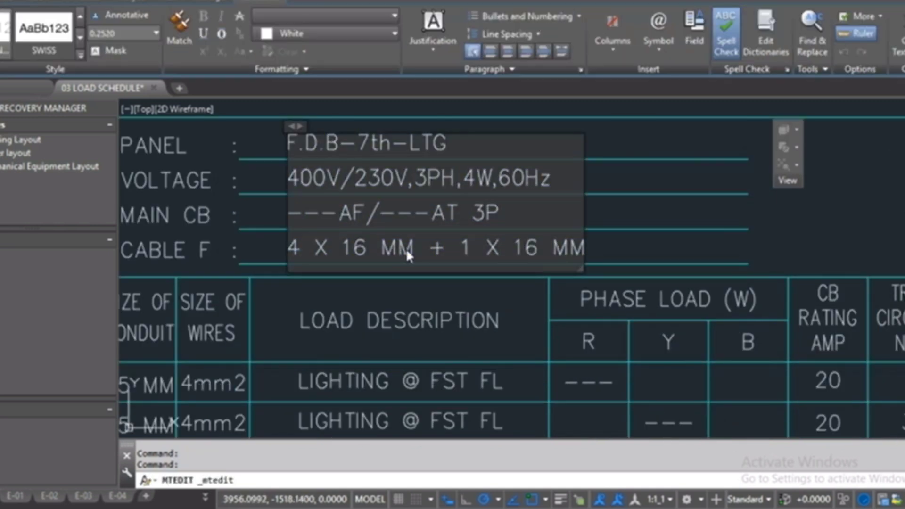
triple_click(406, 248)
type("--")
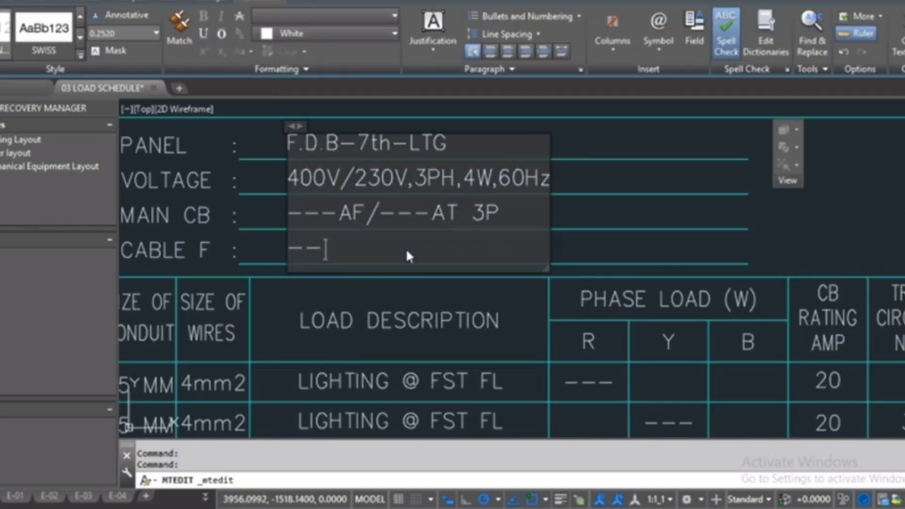
type("-------")
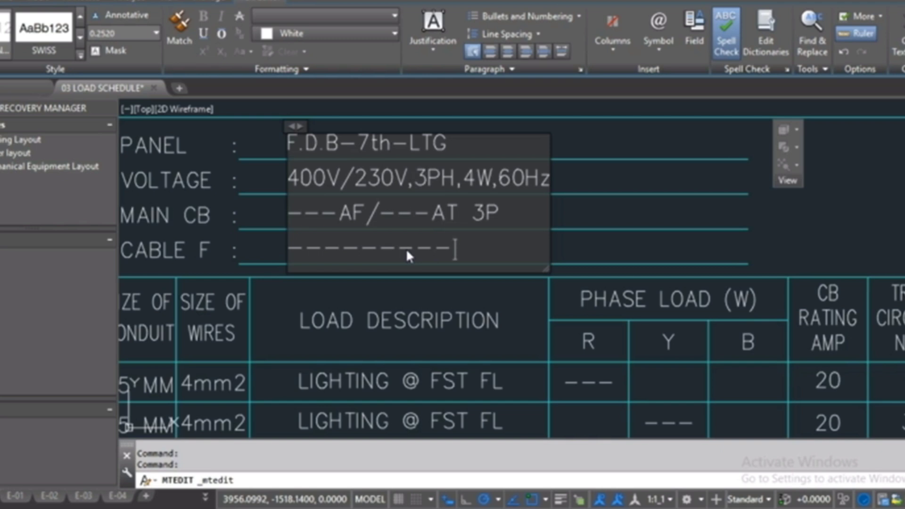
left_click(639, 235)
scroll(639, 235, "down", 5)
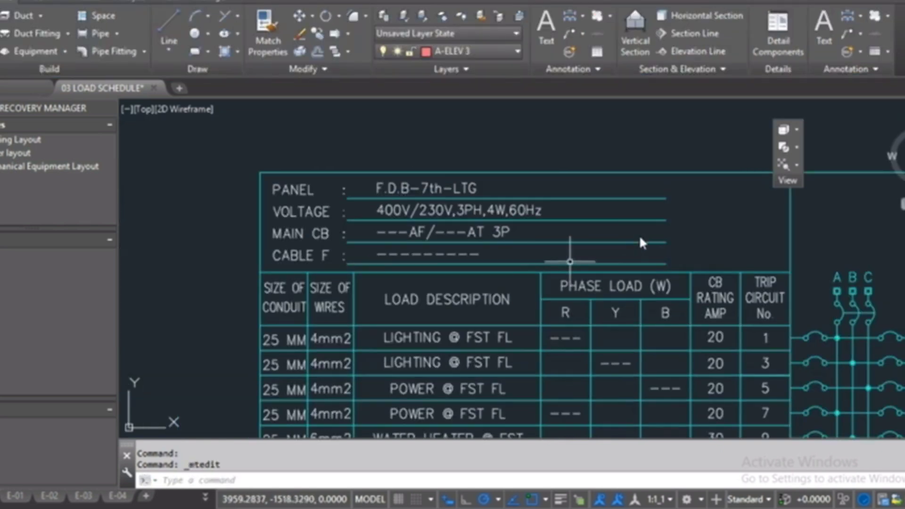
middle_click_drag(766, 201, 578, 206)
scroll(639, 235, "up", 3)
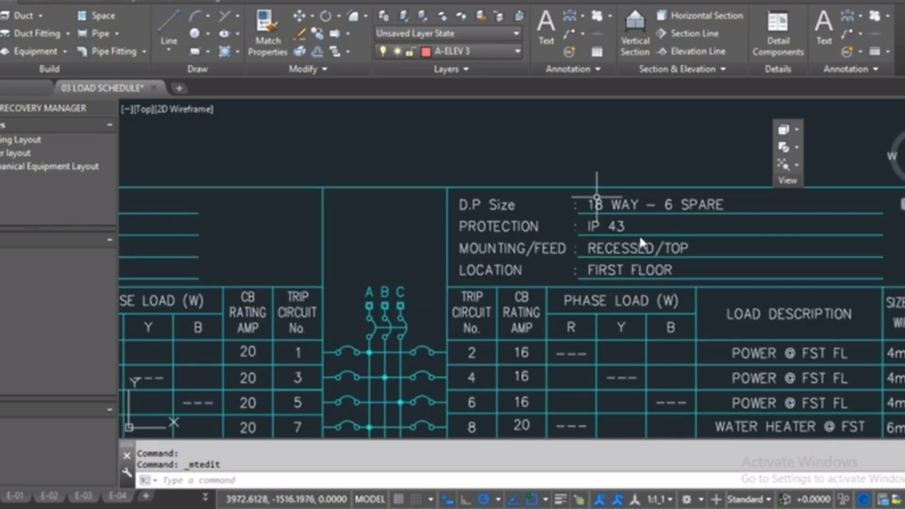
scroll(639, 235, "up", 1)
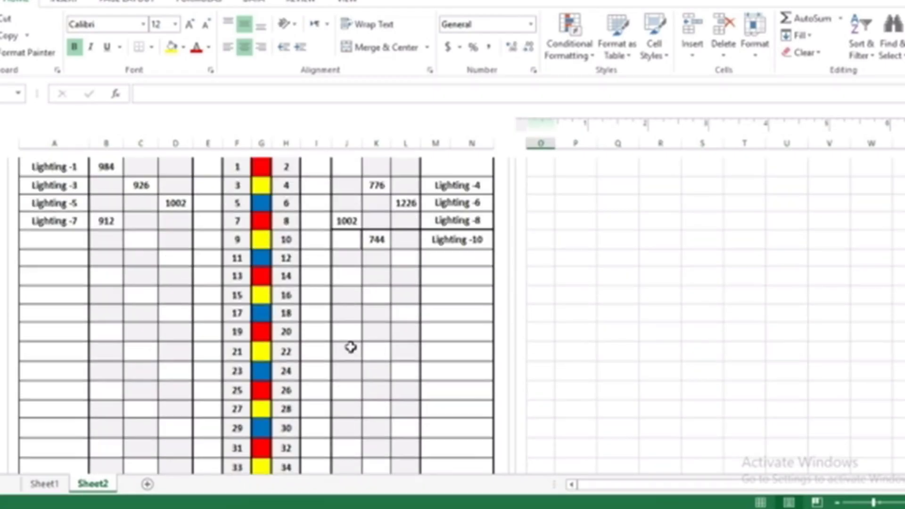
scroll(350, 347, "up", 3)
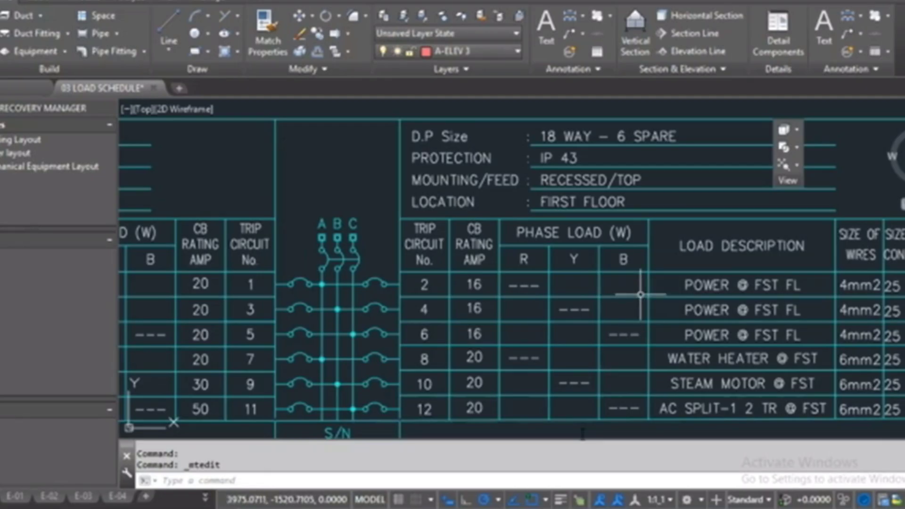
Step: Replace 18 with 12 in the D.P Size text so it reads 12 WAY - 6 SPARE
middle_click_drag(641, 295, 556, 330)
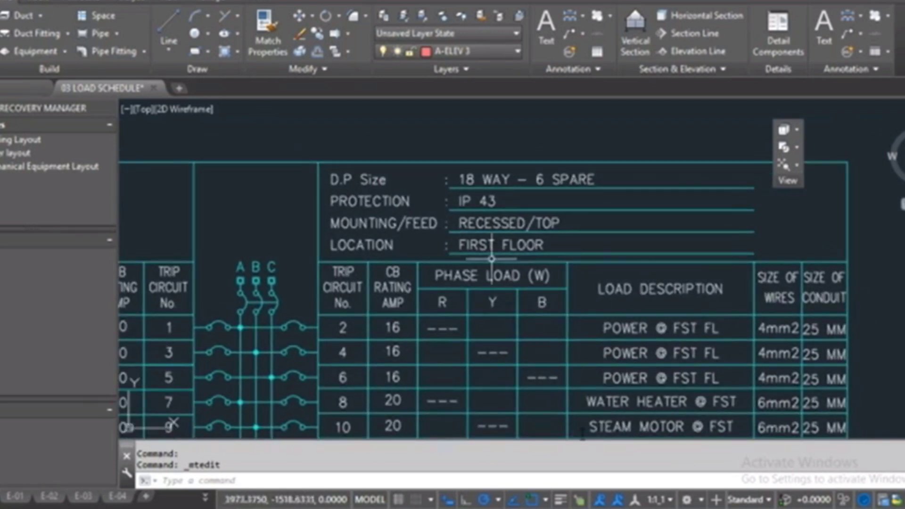
double_click(465, 179)
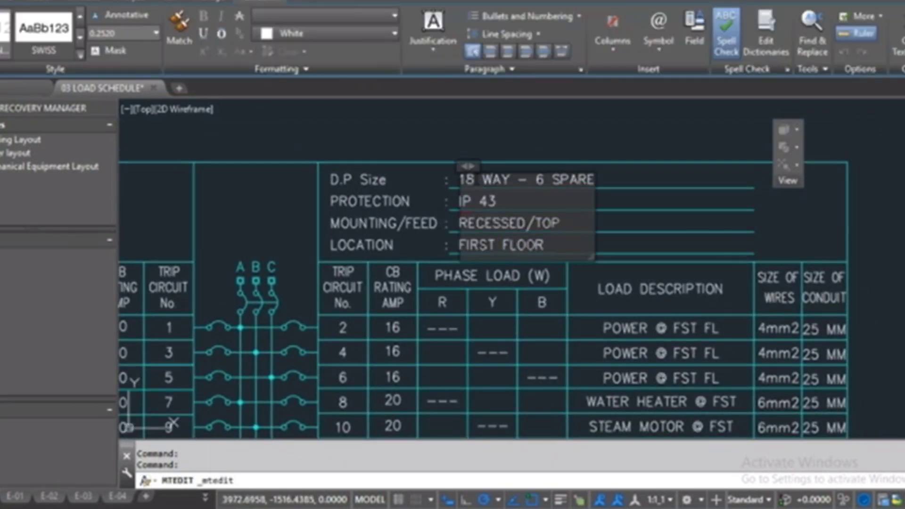
double_click(466, 180)
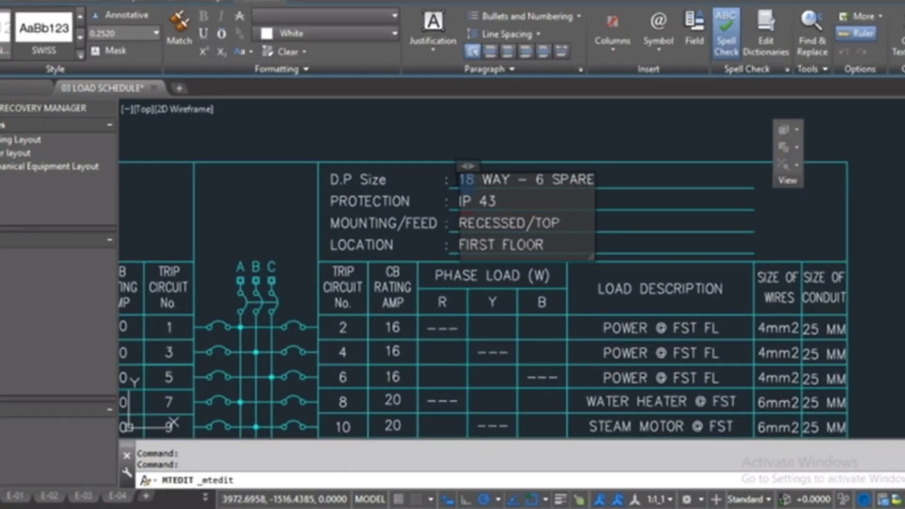
type("12")
left_click(652, 219)
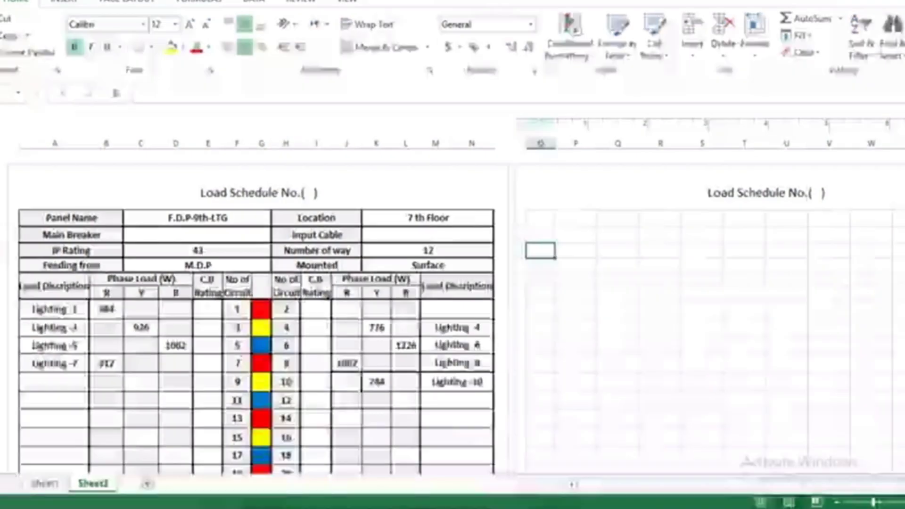
scroll(465, 338, "down", 2)
scroll(459, 339, "up", 2)
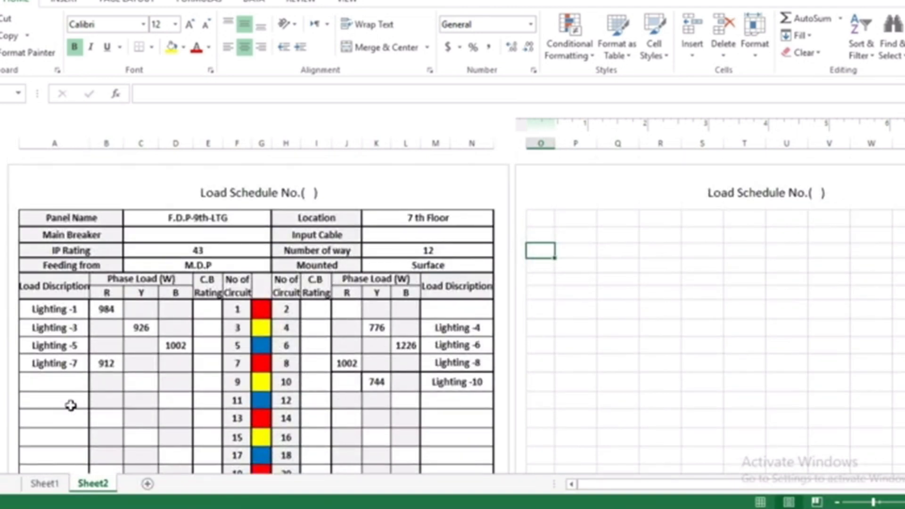
Step: Enter 9, 11, 12 and 2 in the empty Load Description cells of the Excel schedule
double_click(51, 385)
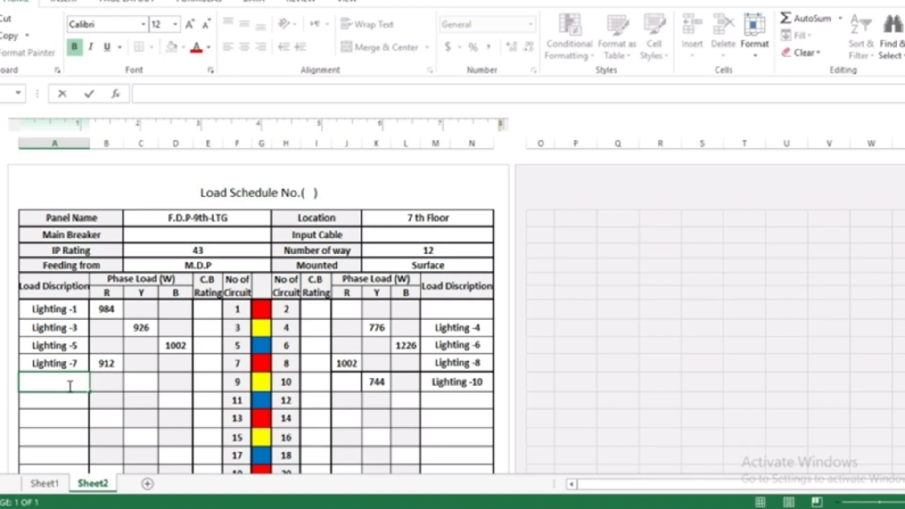
left_click(65, 402)
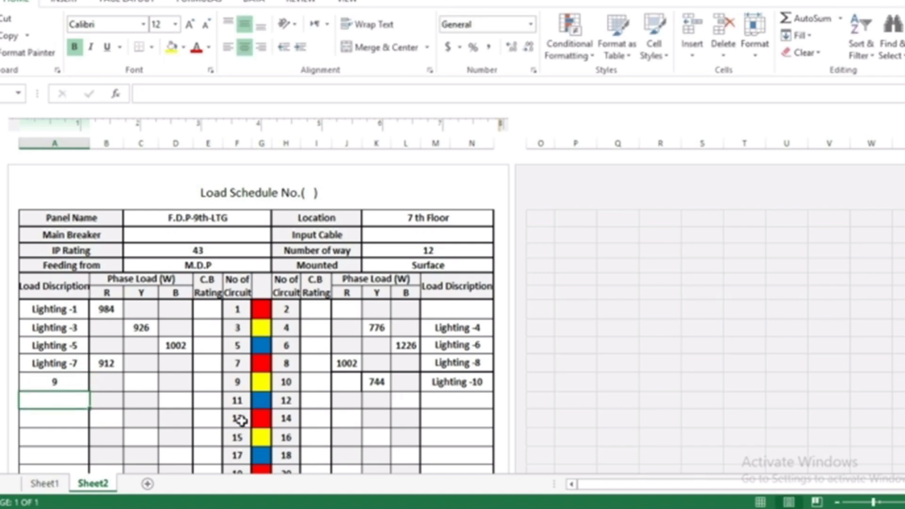
type("11")
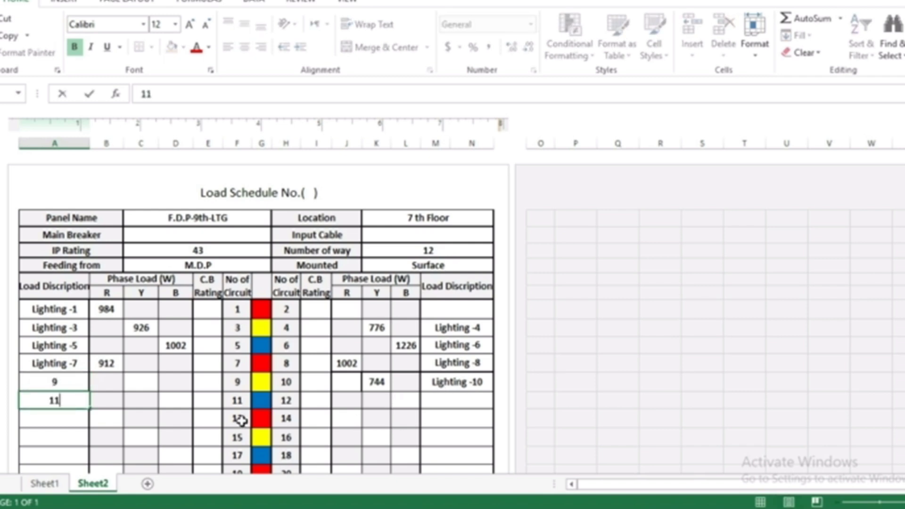
left_click(462, 403)
type("12")
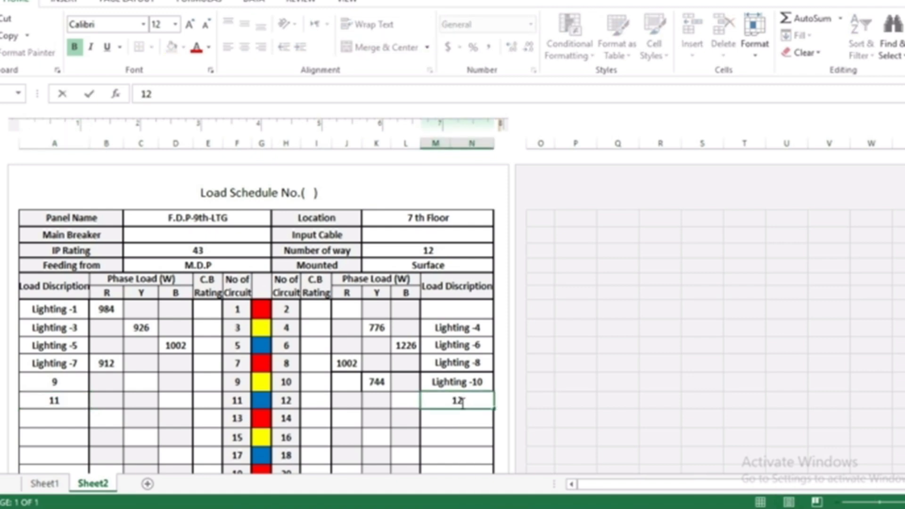
left_click(461, 314)
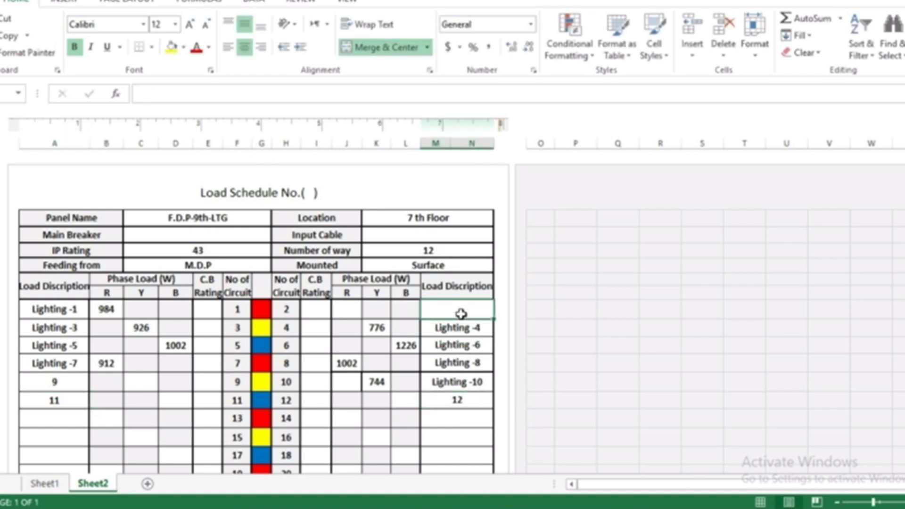
type("2")
left_click(456, 402)
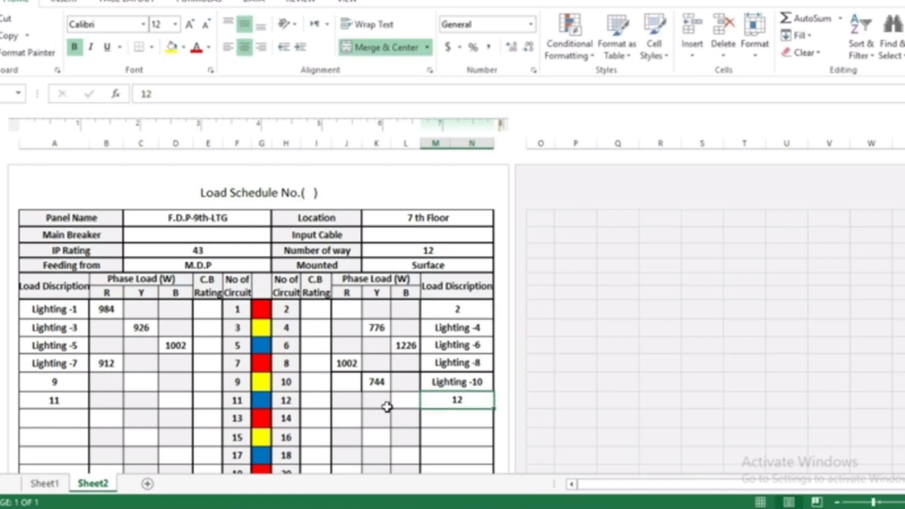
left_click(413, 400)
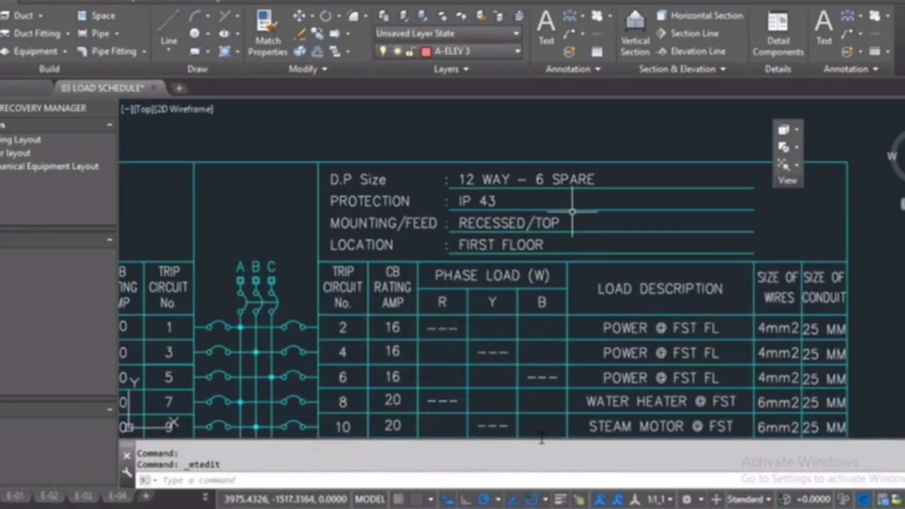
Step: Change the spare count in the D.P Size text from 6 to 4
scroll(537, 184, "up", 2)
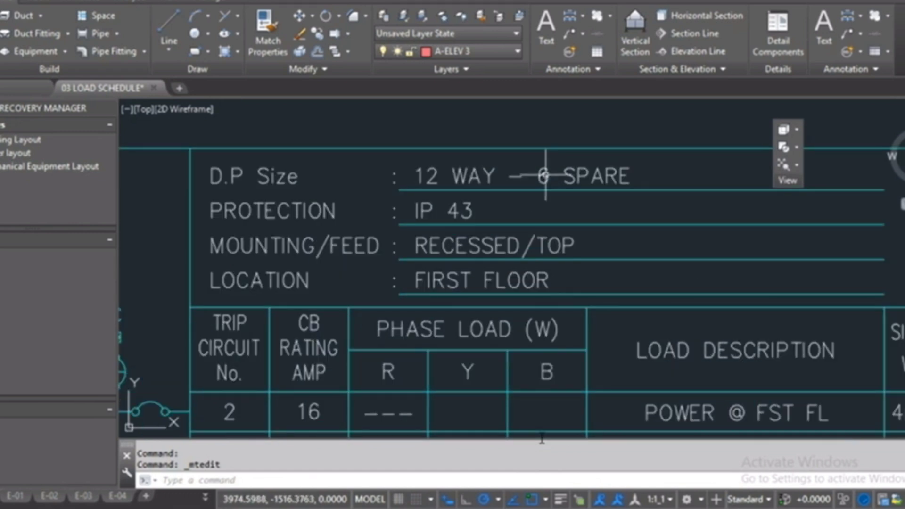
double_click(415, 172)
double_click(543, 179)
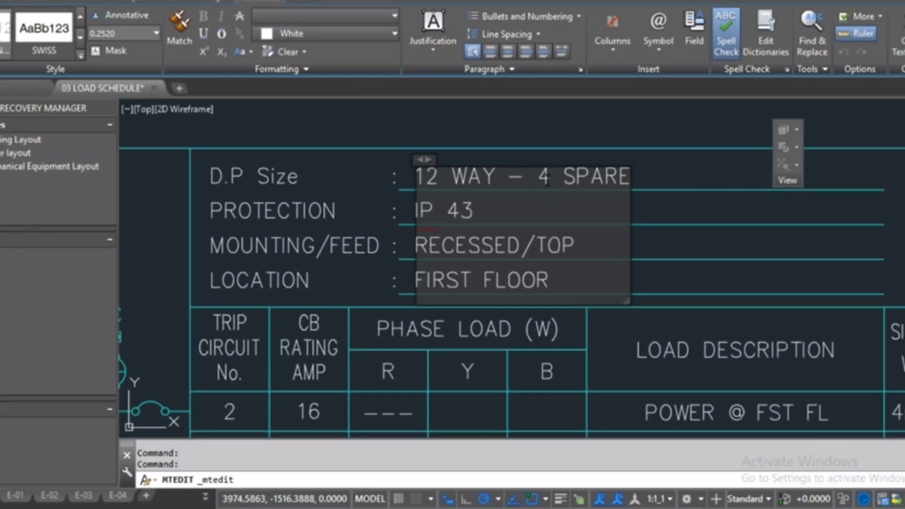
left_click(375, 291)
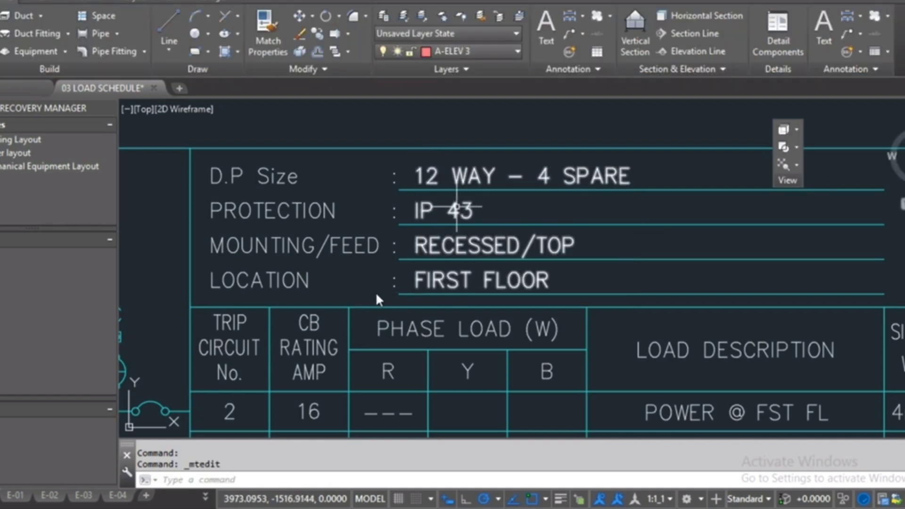
Step: Reopen the panel header text, briefly checking the Excel load schedule
double_click(455, 207)
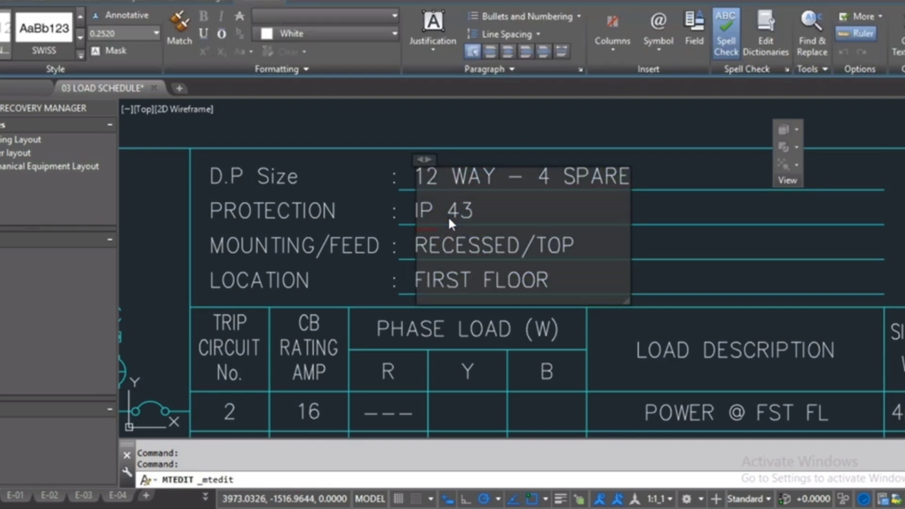
key("alt+Tab")
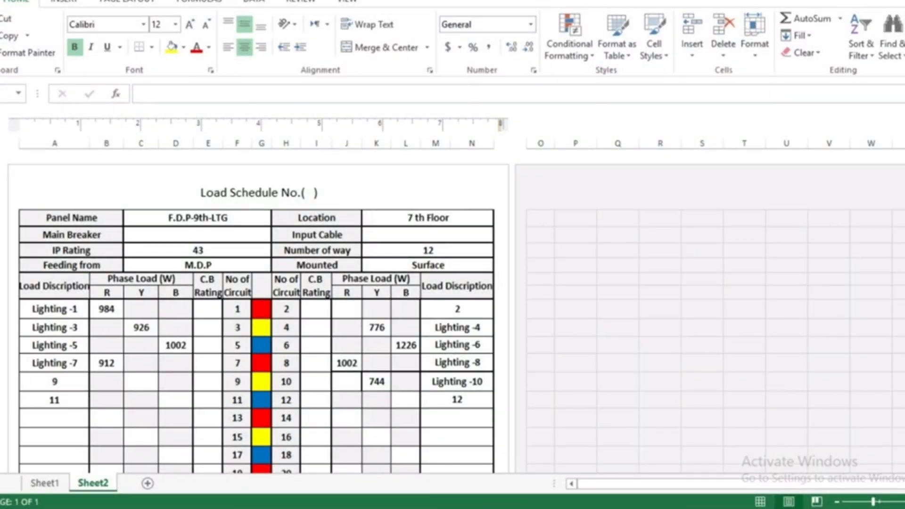
key("alt+Tab")
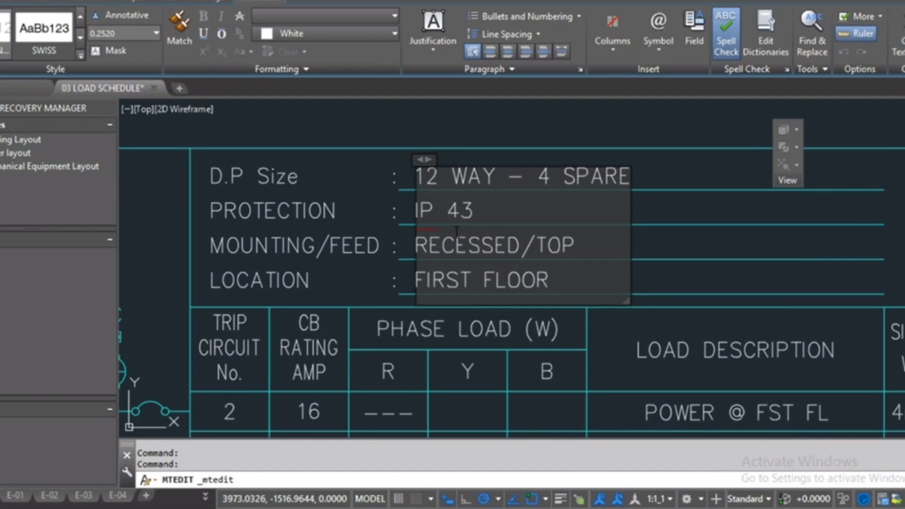
Step: Clear FIRST FLOOR from the header's LOCATION and type 7TH Floor
left_click(406, 308)
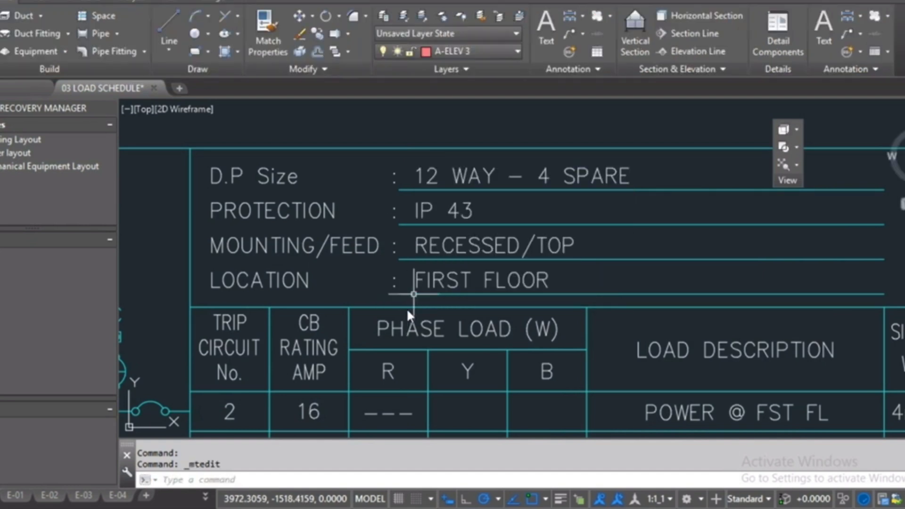
left_click(436, 282)
double_click(440, 282)
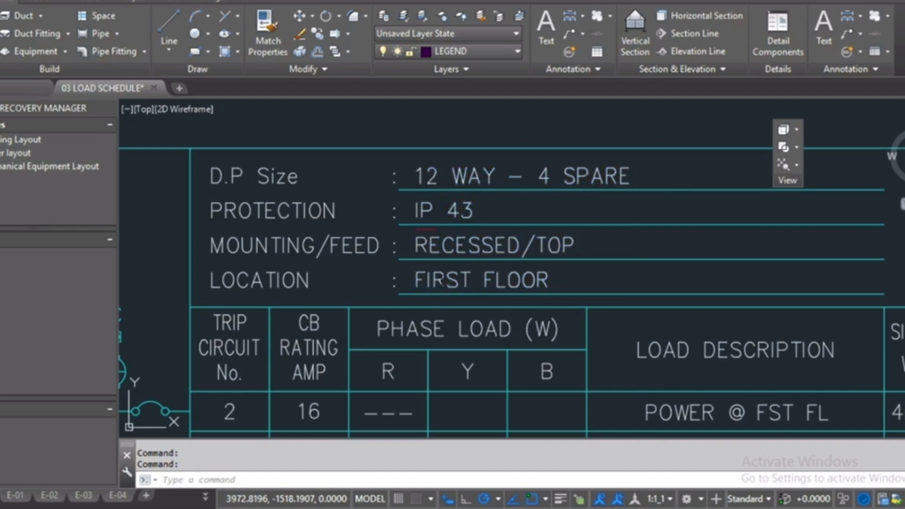
middle_click_drag(332, 293, 345, 295)
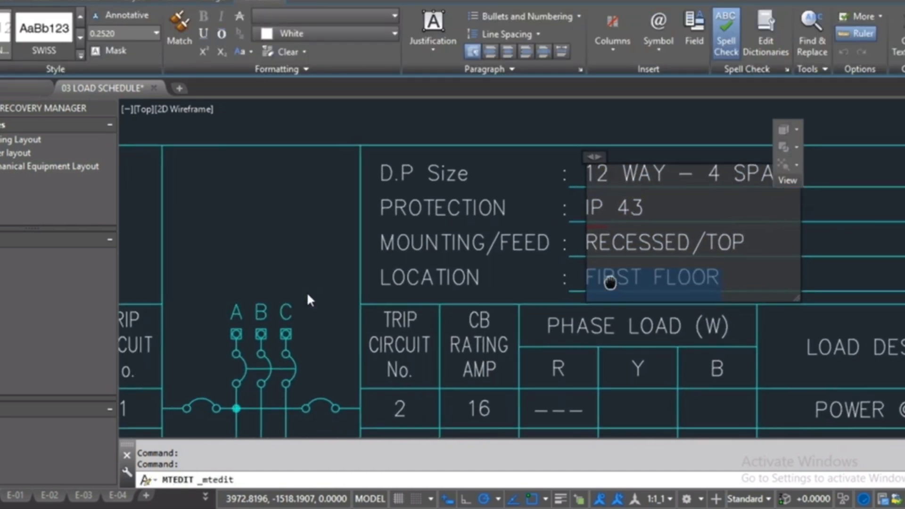
scroll(643, 279, "down", 4)
scroll(580, 278, "up", 2)
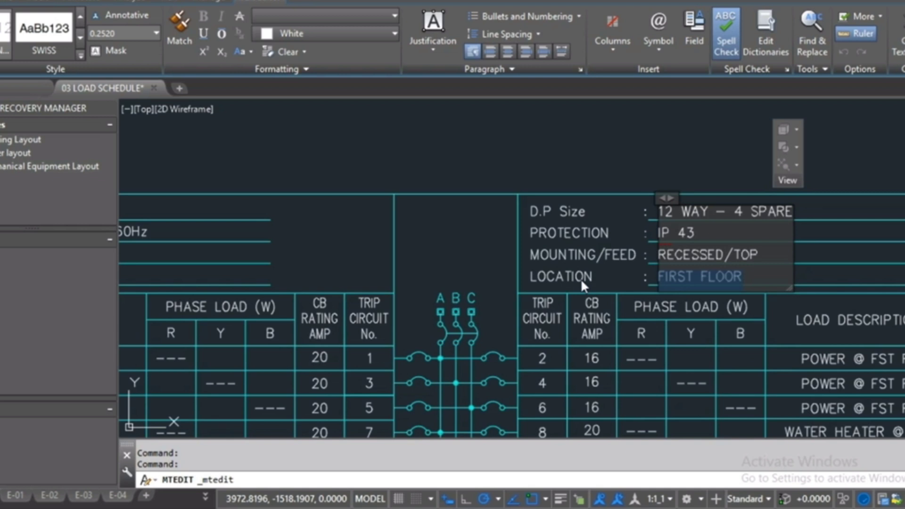
key("BackSpace")
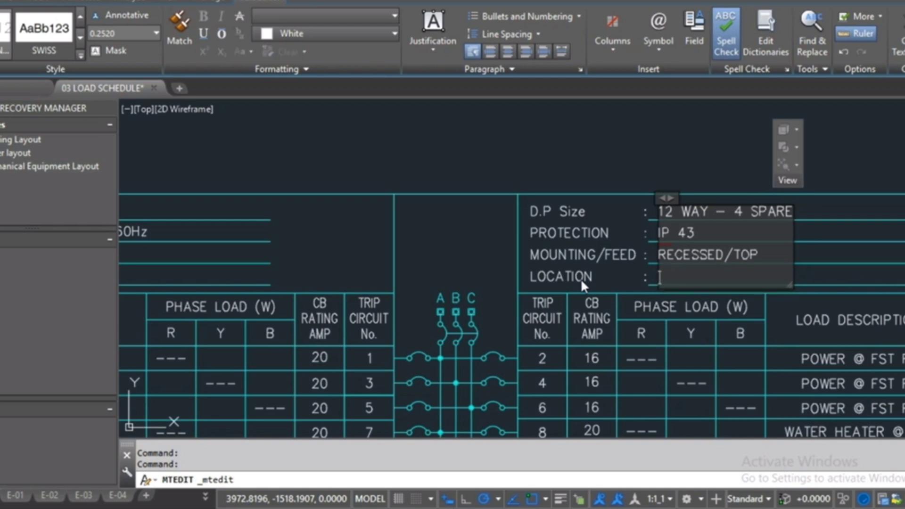
type("7")
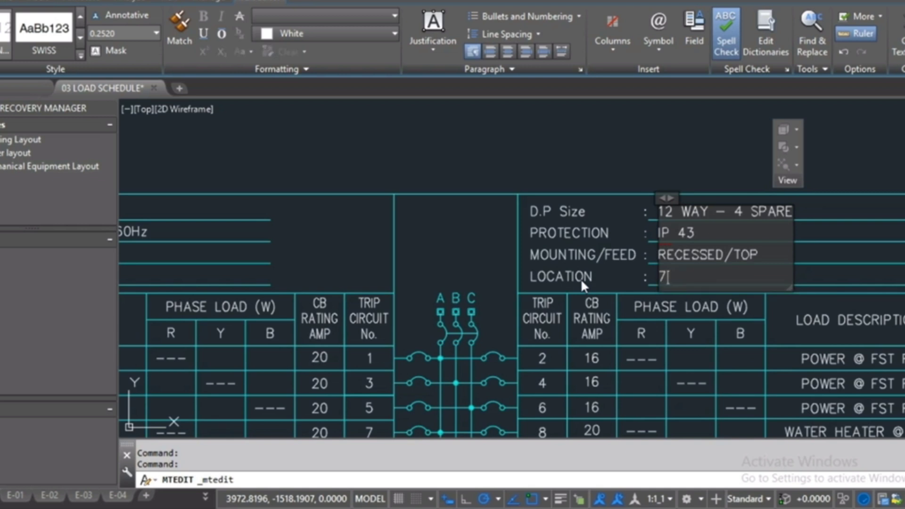
type("TH Floor")
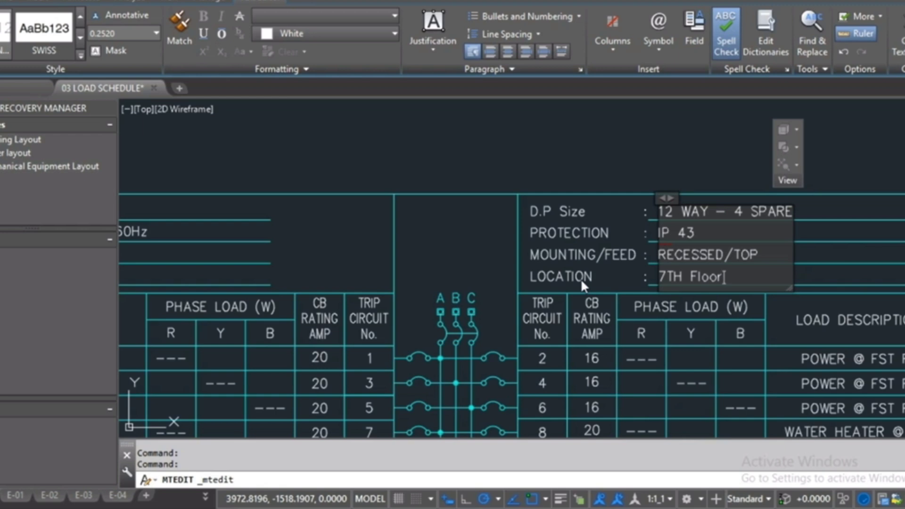
Step: Commit the 7TH Floor location and select FST in circuit 1's description
left_click(581, 278)
scroll(580, 275, "down", 3)
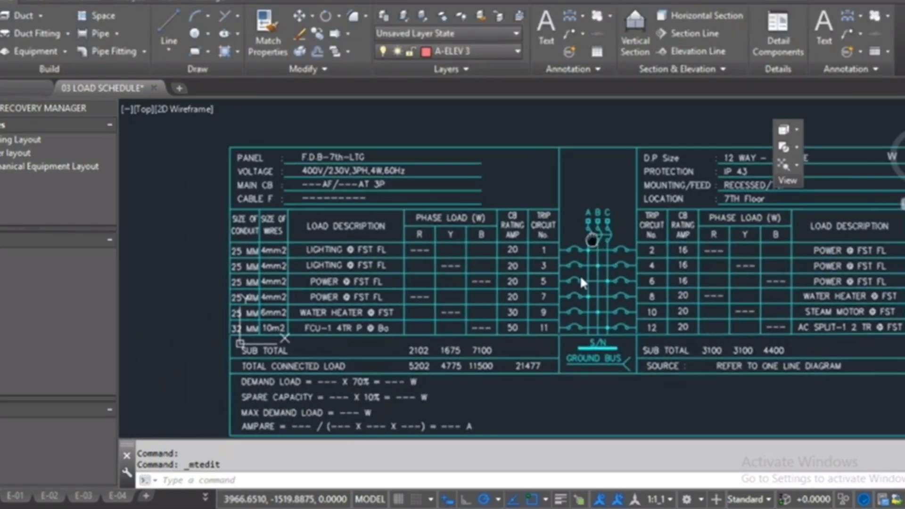
scroll(317, 278, "up", 2)
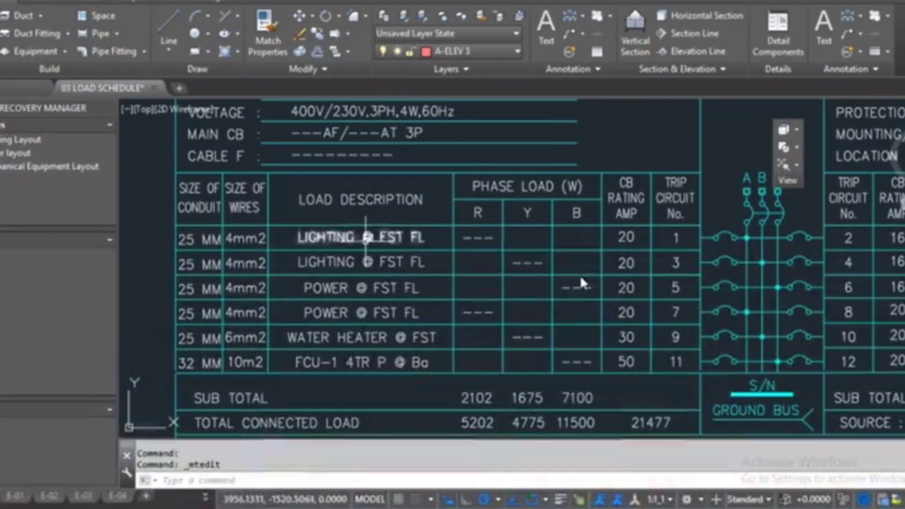
double_click(386, 238)
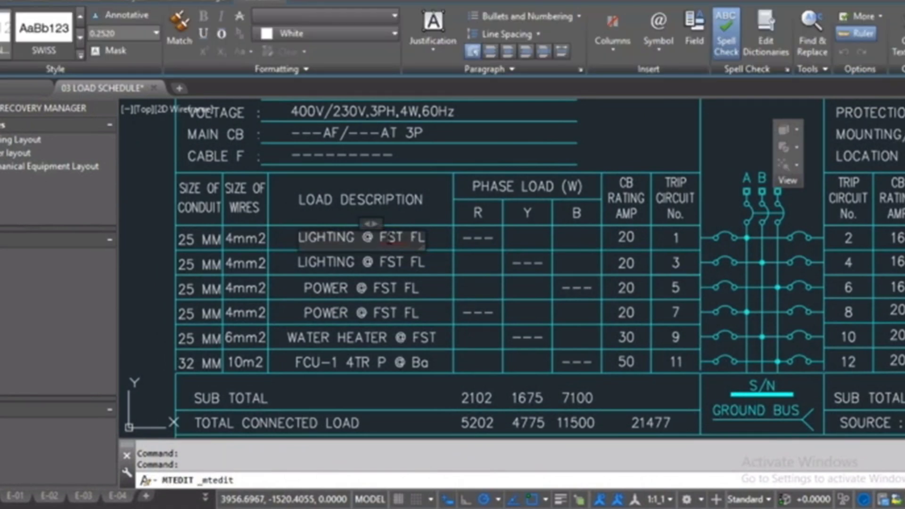
left_click_drag(380, 238, 405, 238)
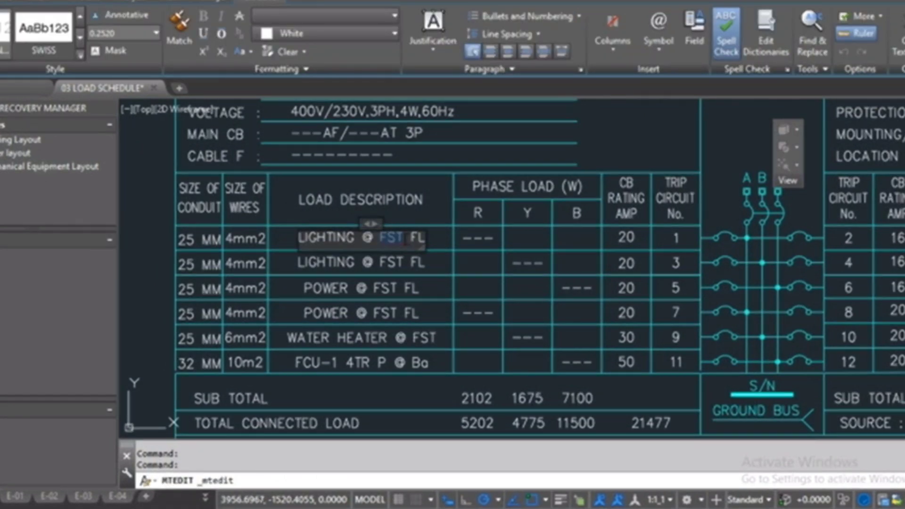
left_click(364, 269)
Step: Replace FST with 7th so circuit 1 reads LIGHTING @ 7th FL
scroll(364, 270, "up", 2)
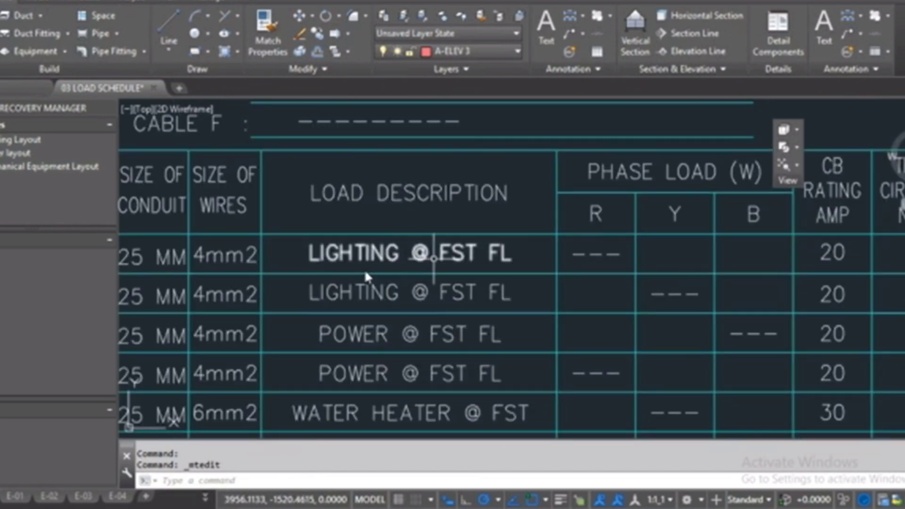
scroll(363, 270, "down", 2)
scroll(364, 270, "down", 2)
scroll(364, 269, "up", 2)
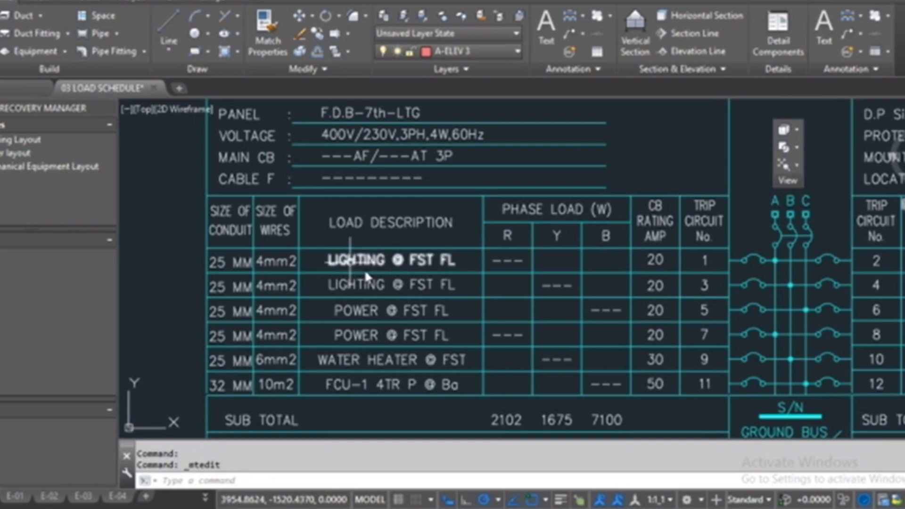
mouse_move(366, 274)
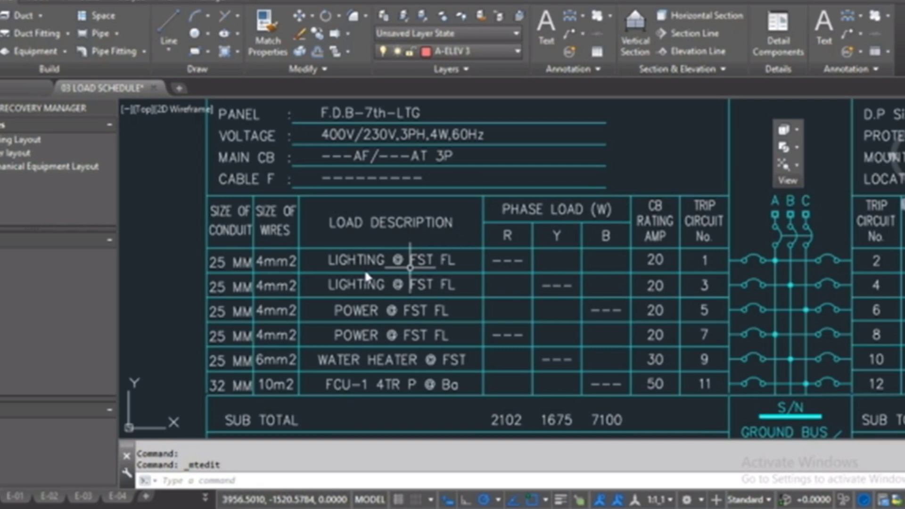
scroll(364, 270, "up", 2)
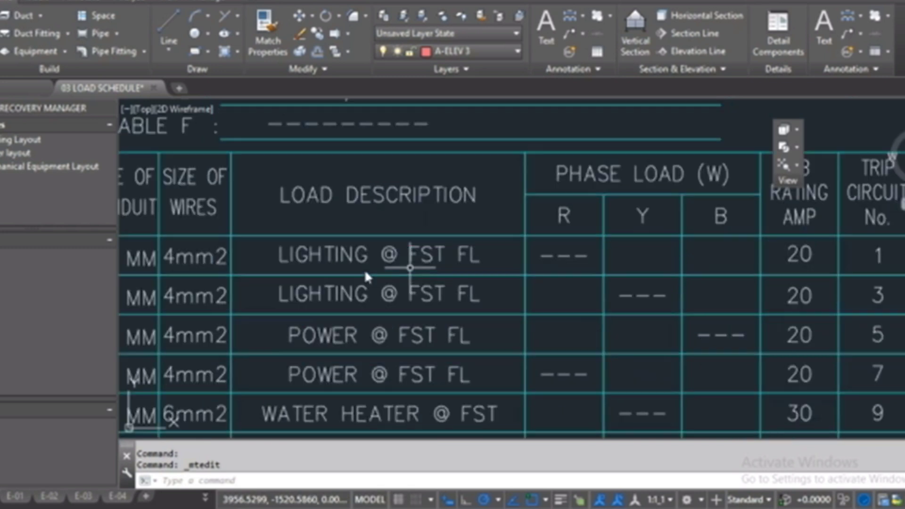
left_click(415, 256)
double_click(413, 254)
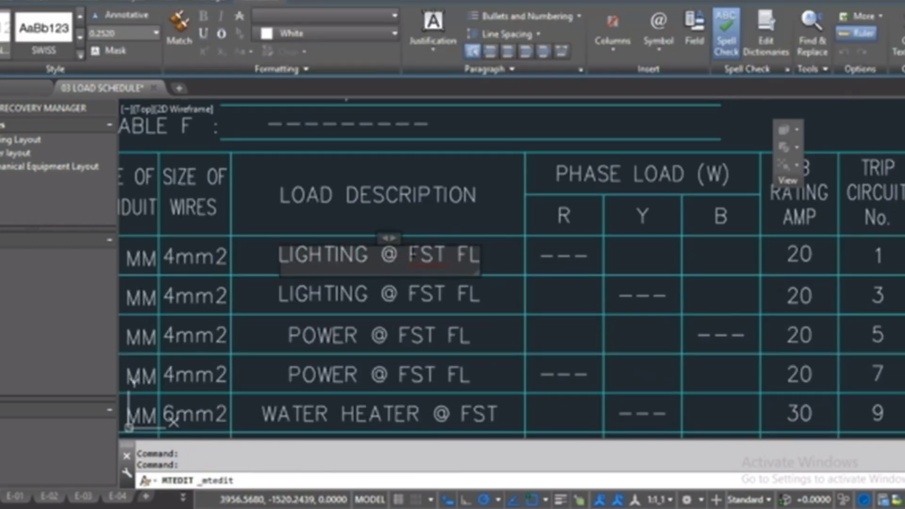
left_click_drag(409, 256, 449, 257)
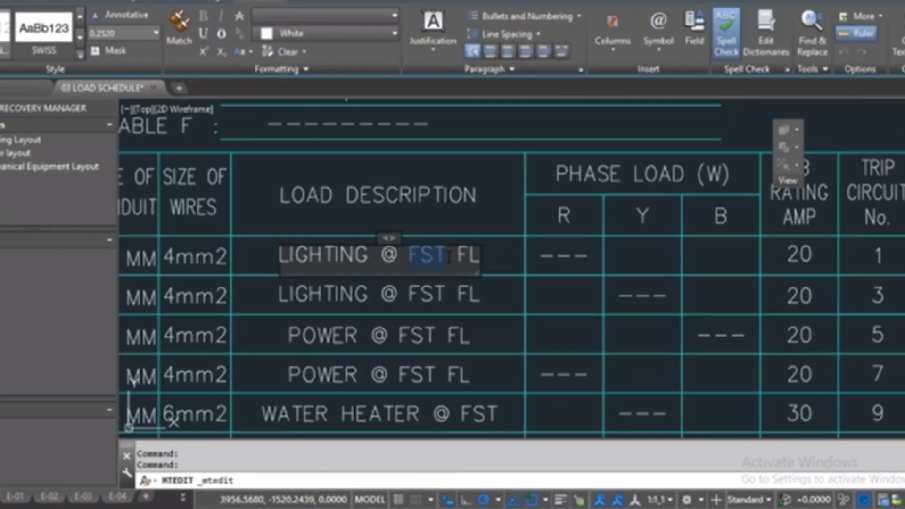
type("7th")
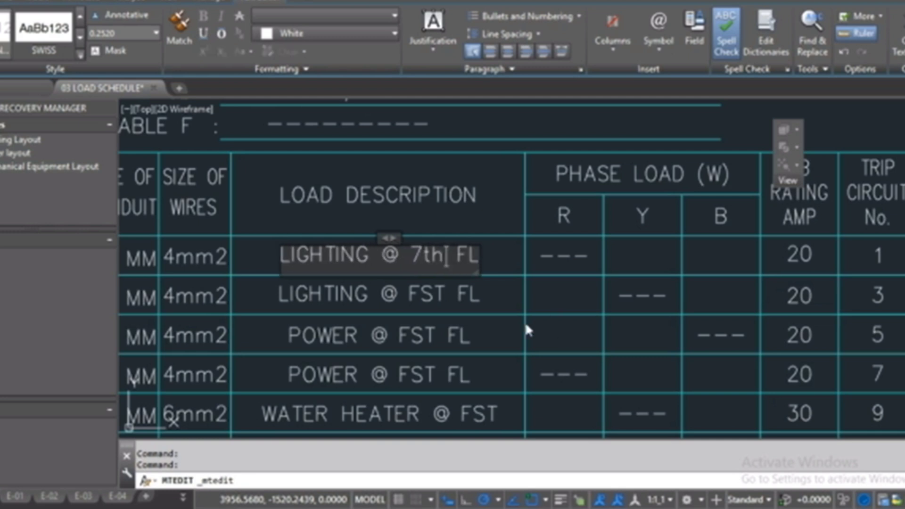
left_click(505, 323)
scroll(506, 325, "down", 2)
Step: Delete the 11 old load descriptions from both circuit tables
scroll(504, 319, "down", 3)
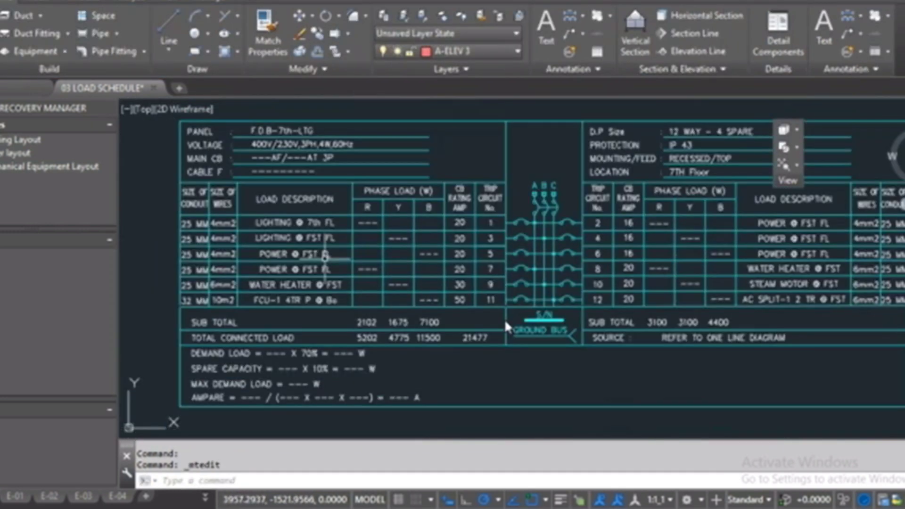
left_click(307, 237)
left_click(307, 253)
left_click(308, 269)
left_click(307, 285)
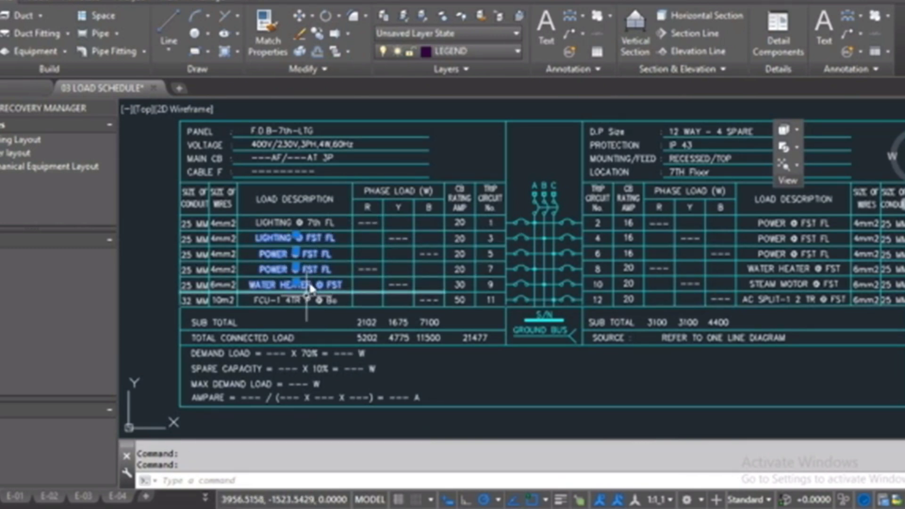
left_click(307, 300)
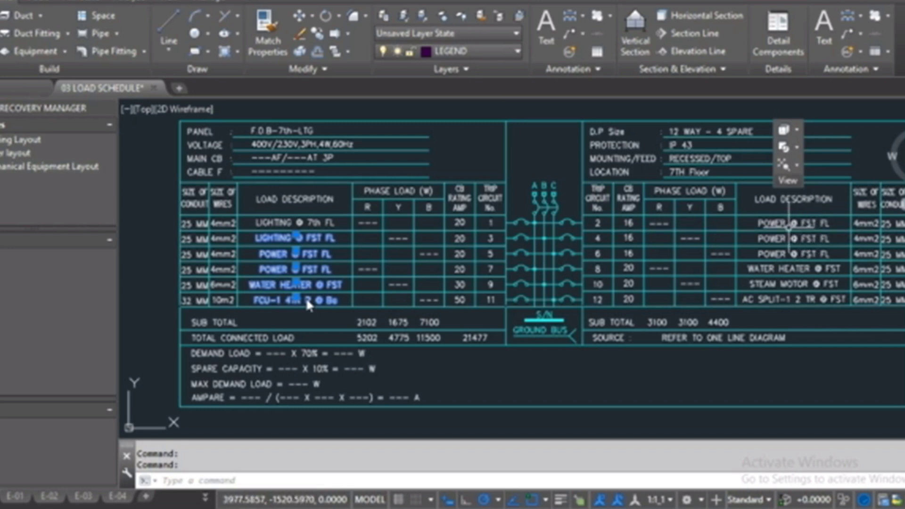
left_click(786, 223)
left_click(785, 238)
left_click(780, 253)
left_click(774, 269)
left_click(771, 284)
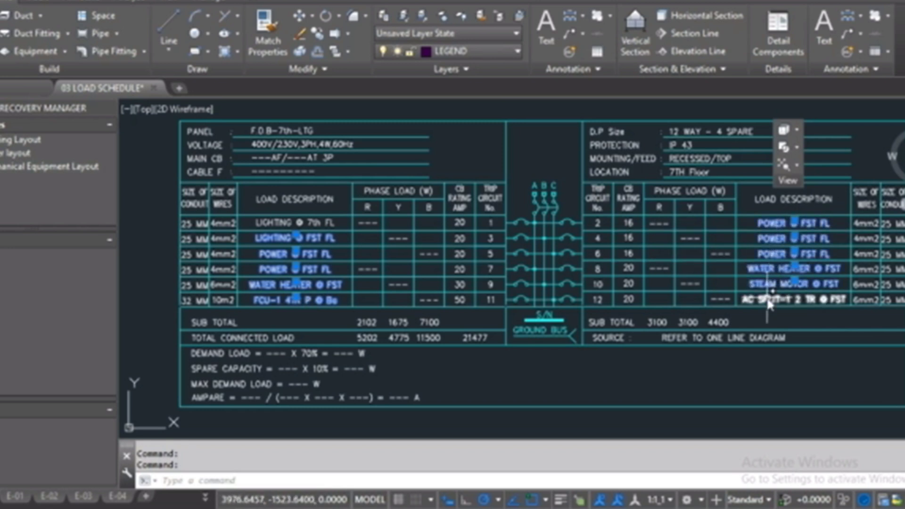
left_click(769, 300)
key("Delete")
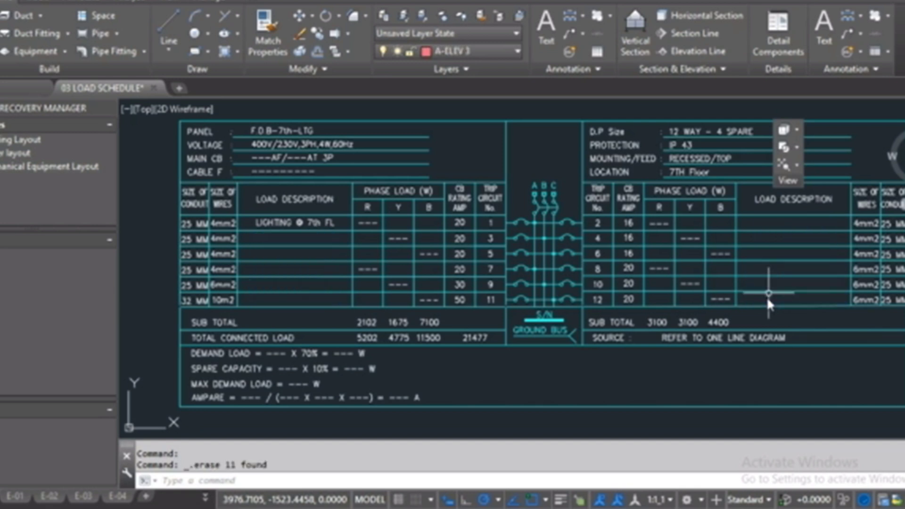
Step: Copy LIGHTING @ 7th FL into the descriptions of circuits 3, 5, 7, 9 and 11
scroll(267, 235, "up", 4)
scroll(268, 230, "down", 2)
left_click(286, 228)
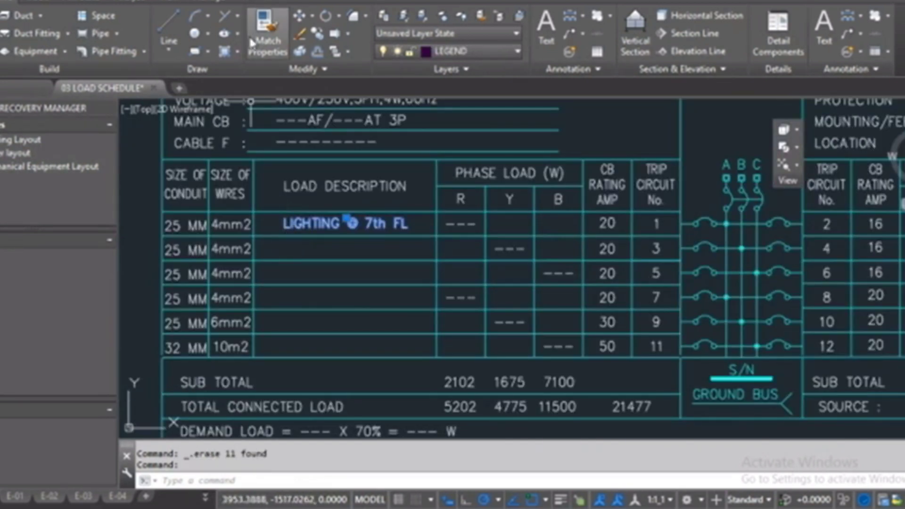
left_click(314, 38)
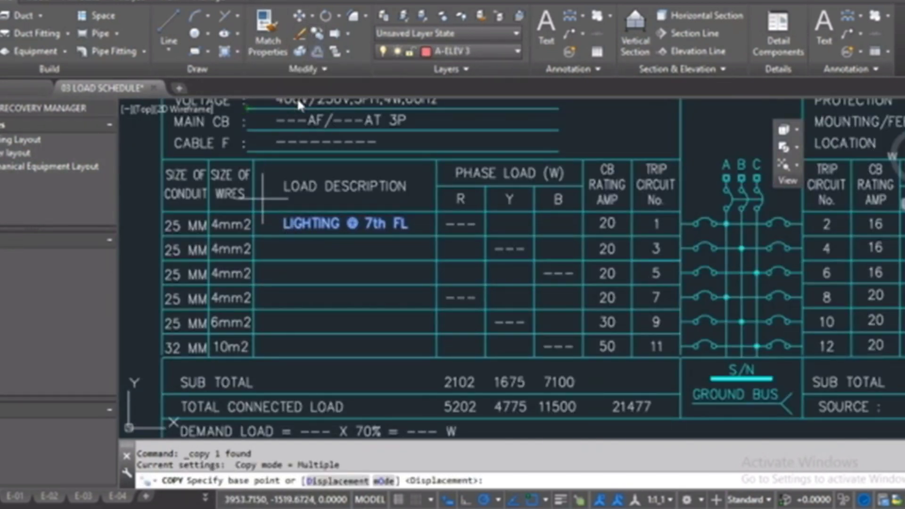
left_click(253, 213)
left_click(253, 238)
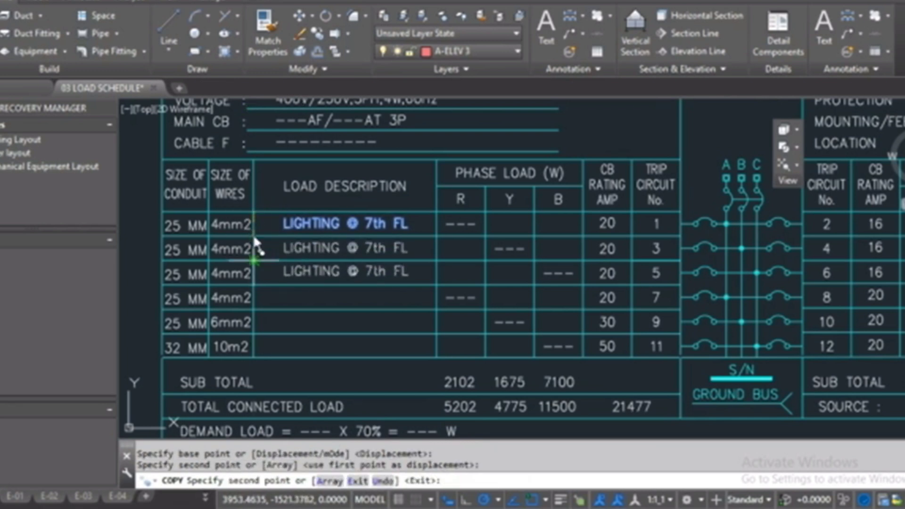
left_click(253, 262)
left_click(254, 286)
left_click(253, 311)
left_click(253, 336)
key("Return")
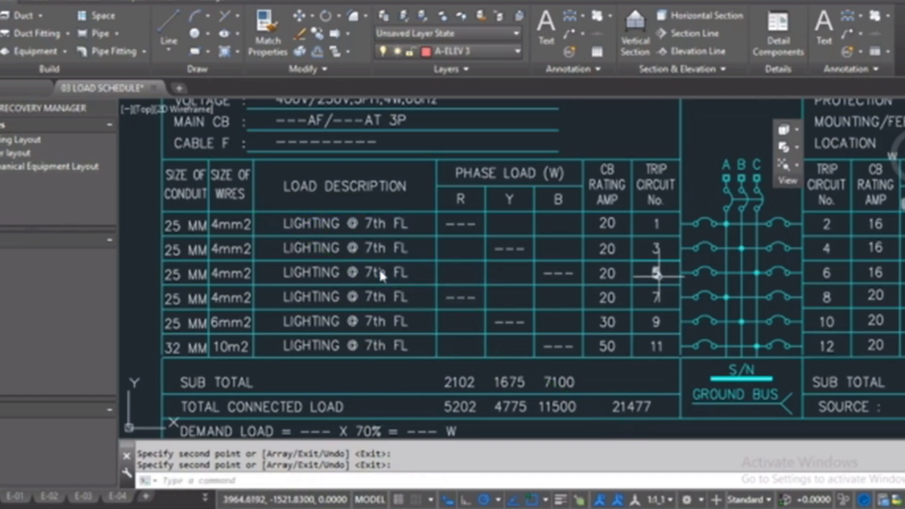
Step: Copy LIGHTING @ 7th FL into the descriptions of circuits 2, 4, 6, 8 and 10
scroll(379, 268, "down", 3)
scroll(379, 267, "up", 5)
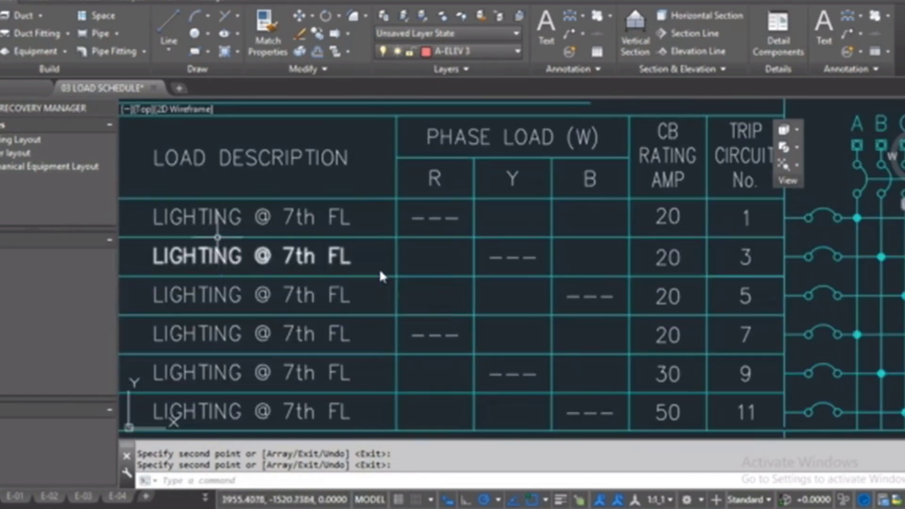
left_click(208, 215)
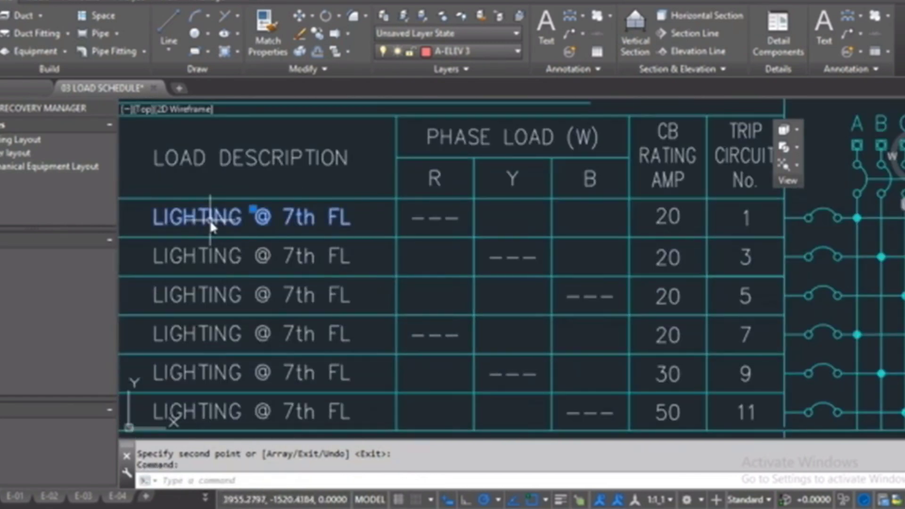
left_click(317, 33)
middle_click_drag(168, 141, 323, 136)
left_click(262, 192)
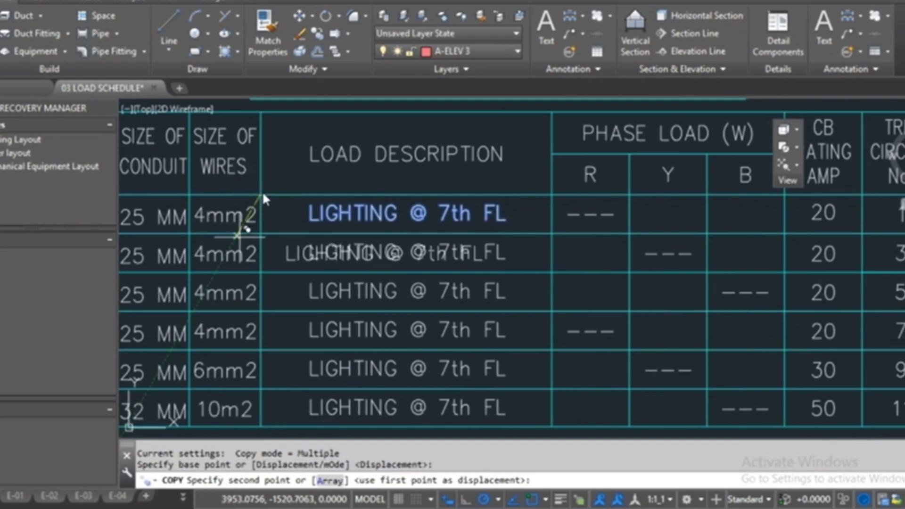
scroll(263, 195, "down", 4)
scroll(606, 242, "up", 3)
scroll(523, 227, "up", 1)
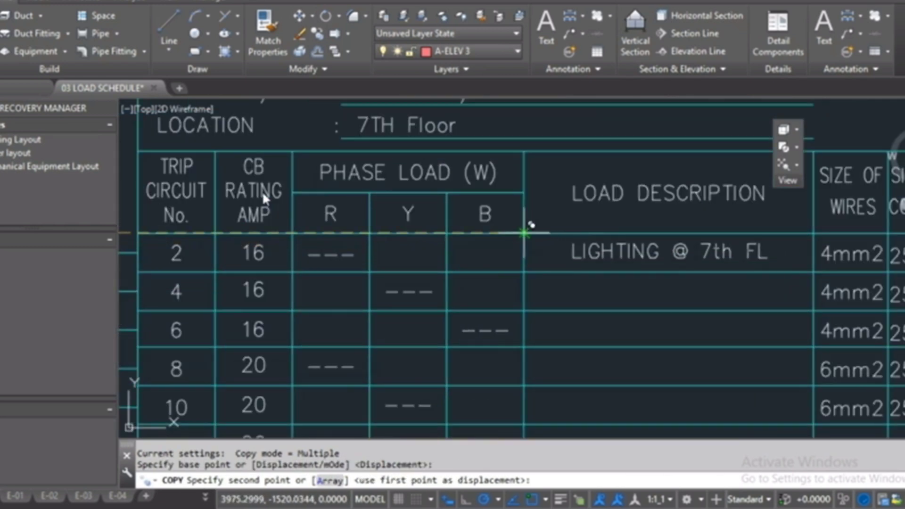
left_click(524, 238)
left_click(526, 242)
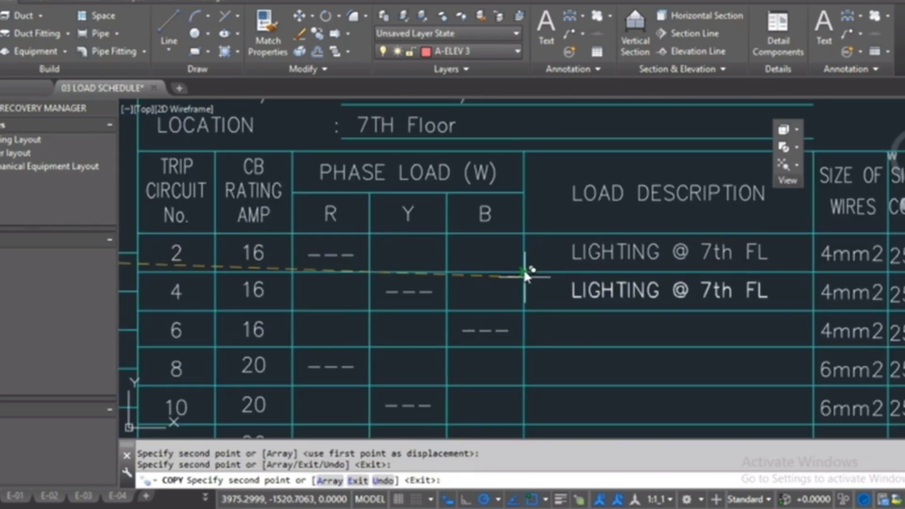
left_click(528, 312)
left_click(527, 347)
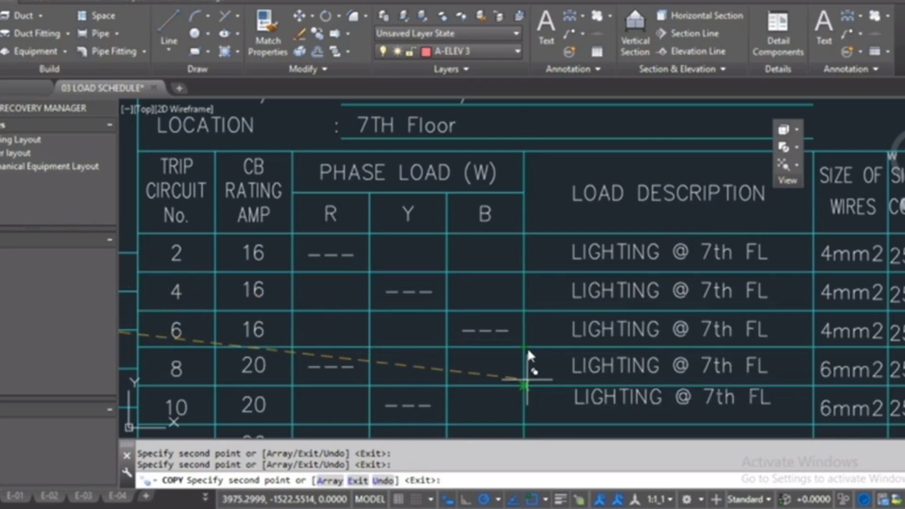
left_click(527, 382)
middle_click_drag(527, 381, 528, 388)
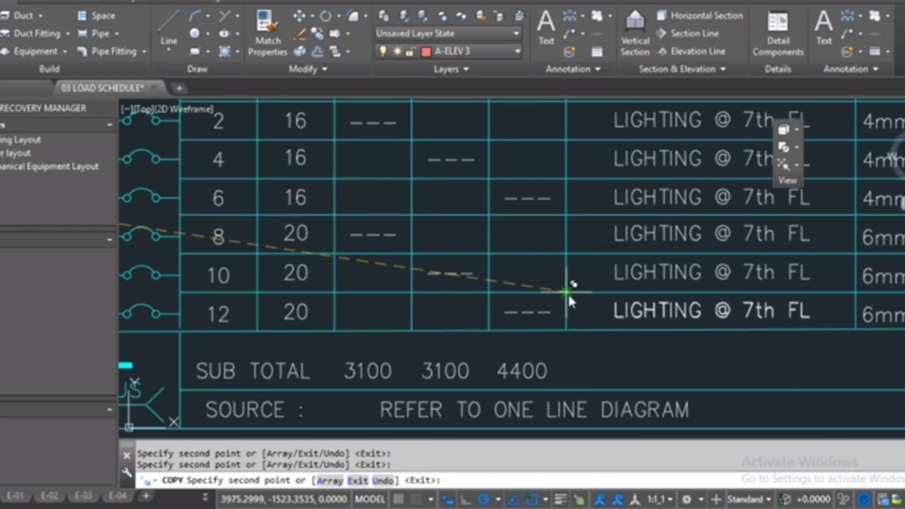
right_click(500, 244)
left_click(505, 249)
scroll(505, 251, "down", 2)
mouse_move(394, 243)
middle_mouse_down()
mouse_move(236, 255)
mouse_move(280, 257)
middle_mouse_up()
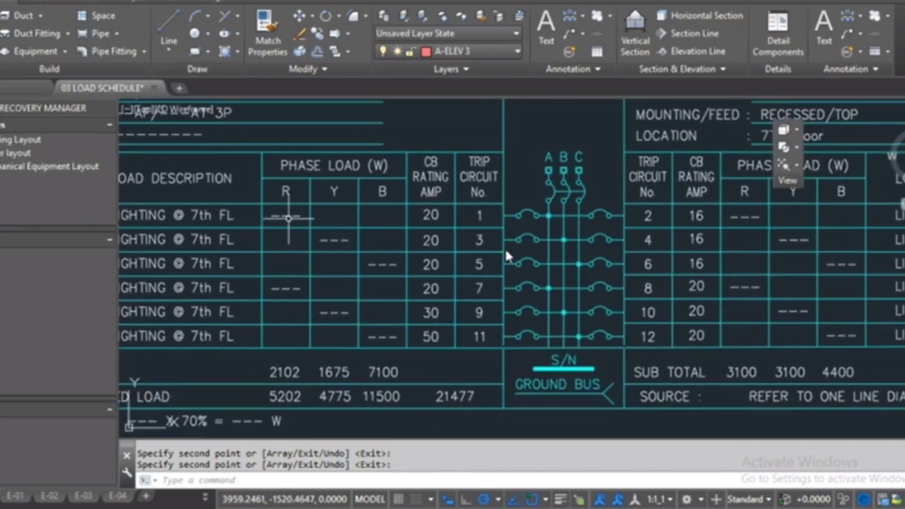
Step: Enter left-table phase loads 984, 926, 1002 and 912 for circuits 1, 3, 5 and 7
left_click(286, 216)
double_click(286, 217)
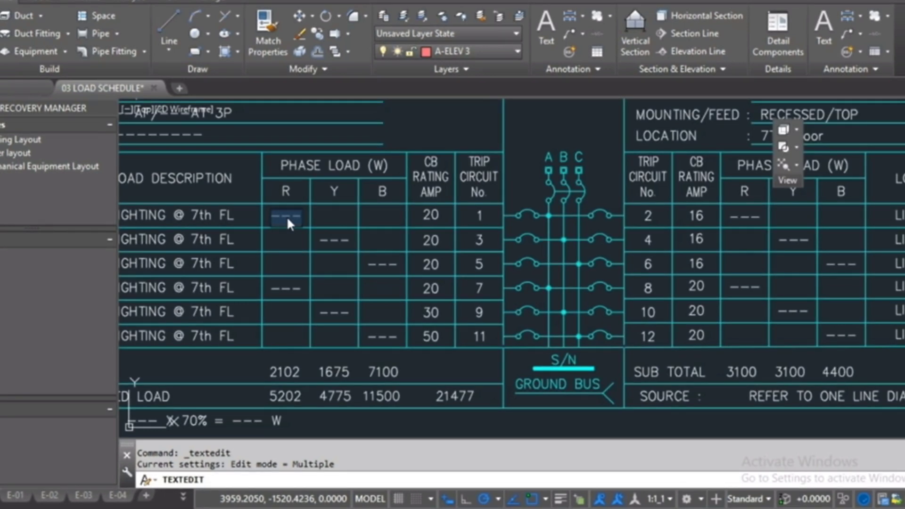
type("984")
left_click(359, 239)
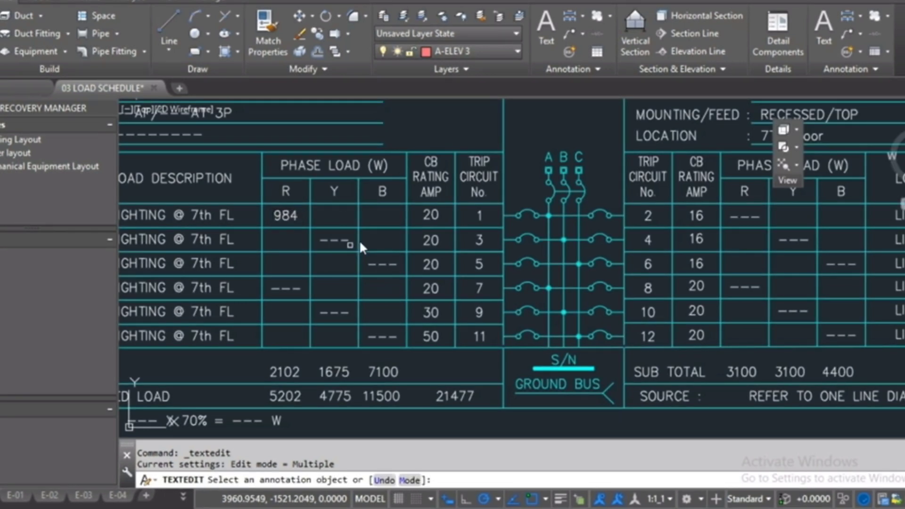
left_click(330, 241)
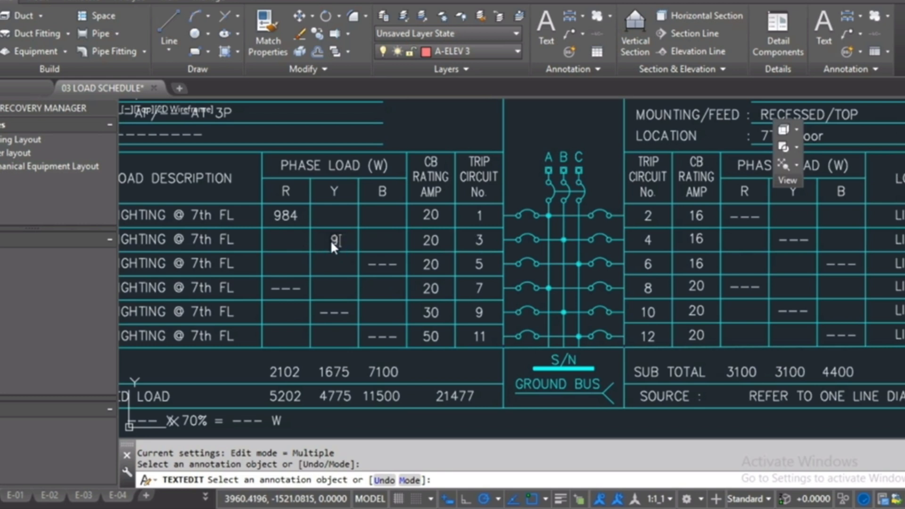
type("926")
left_click(354, 283)
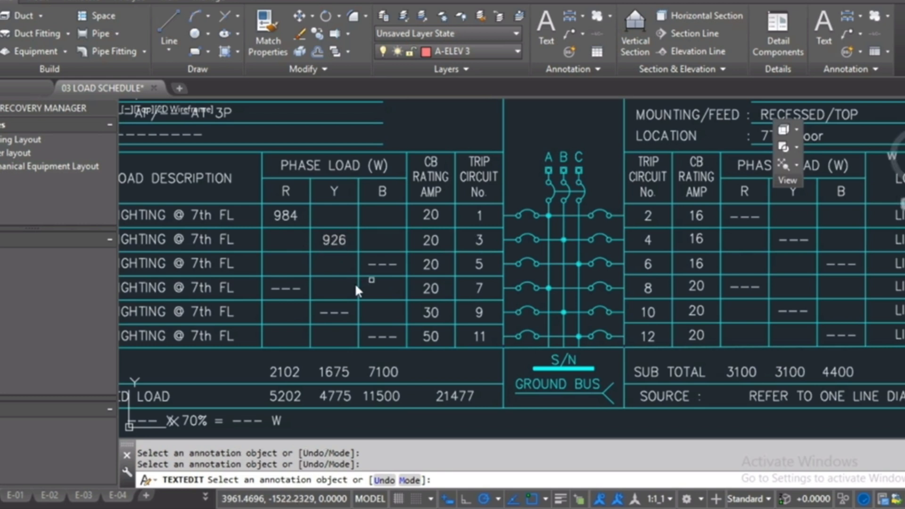
left_click(382, 265)
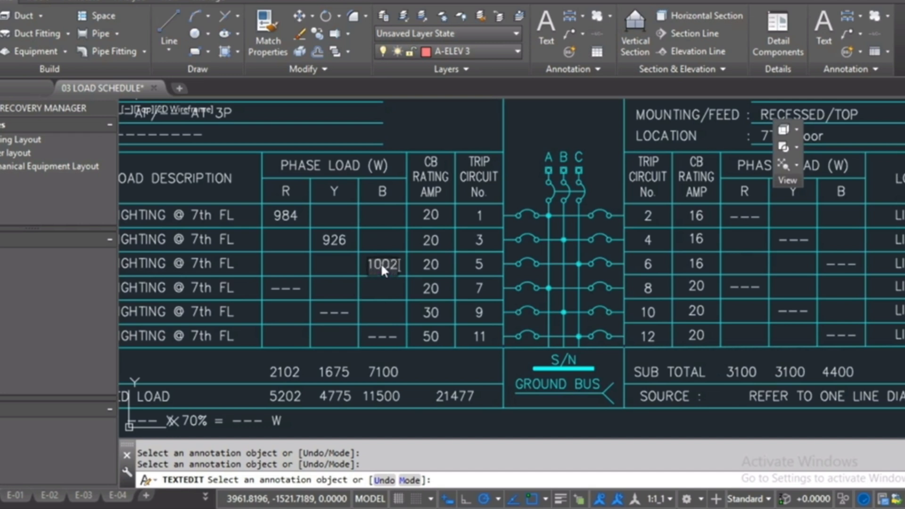
left_click(363, 292)
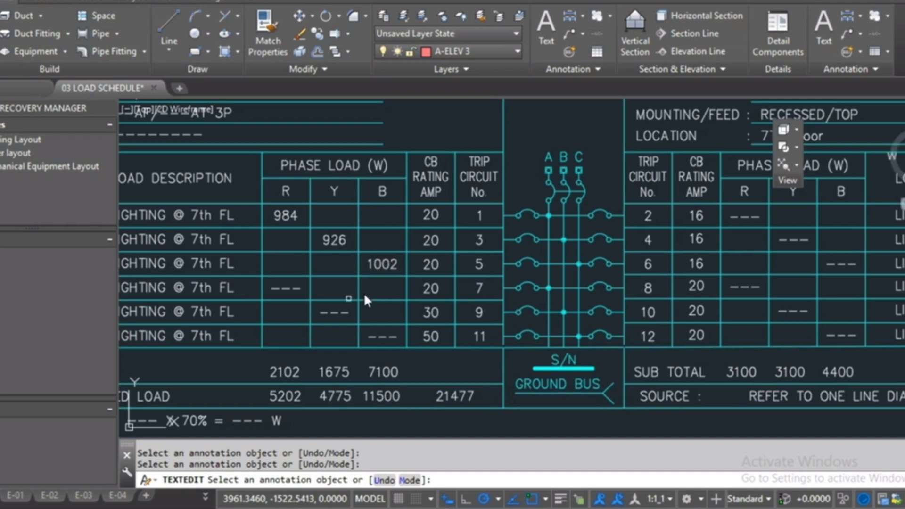
left_click(293, 293)
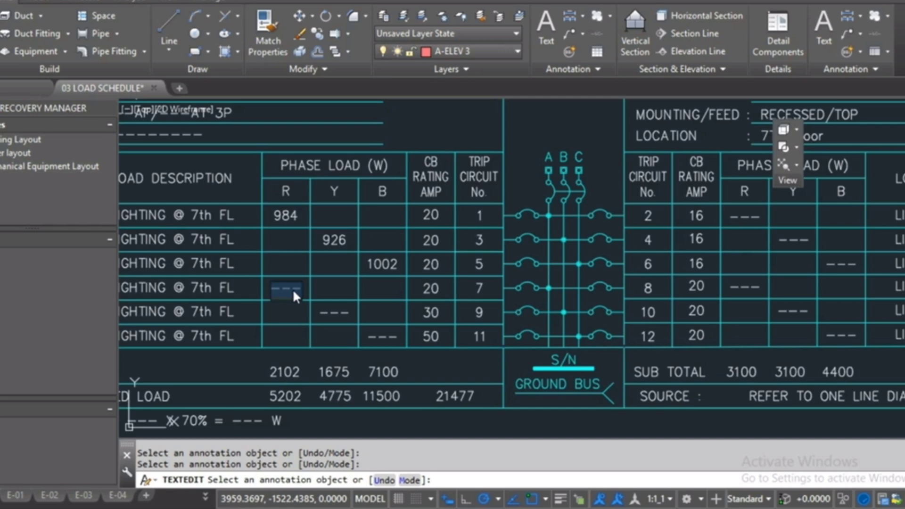
type("912")
key("Return")
Step: Change circuit 9's load description to SPARE
mouse_move(388, 291)
middle_mouse_down()
mouse_move(468, 239)
mouse_move(527, 240)
middle_mouse_up()
left_click(322, 268)
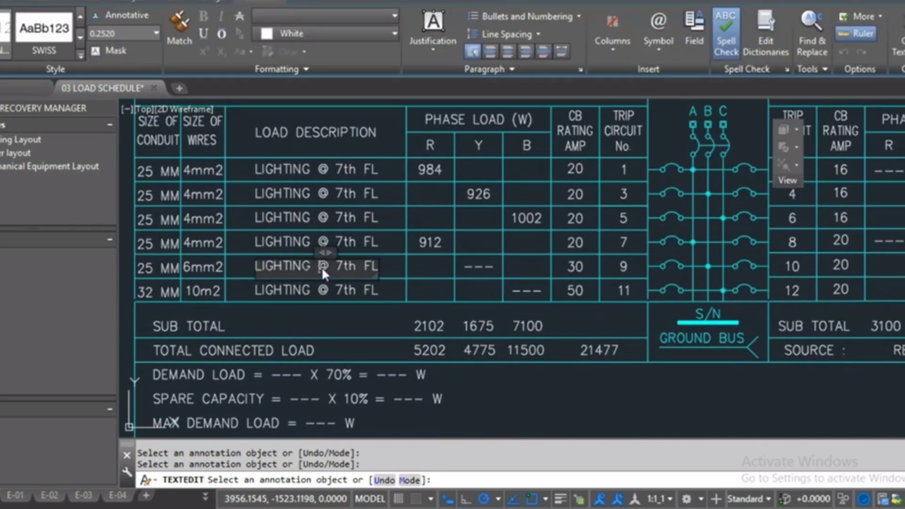
type("s")
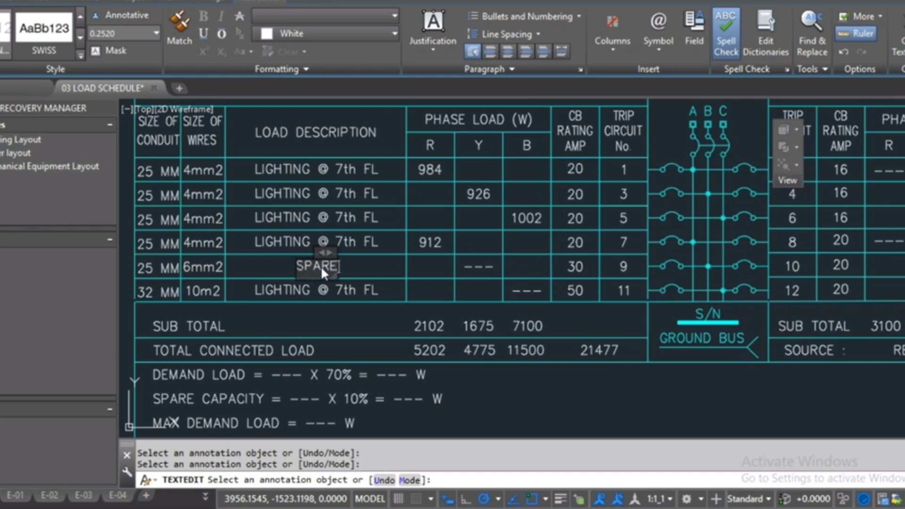
left_click(358, 293)
right_click(354, 271)
left_click(371, 276)
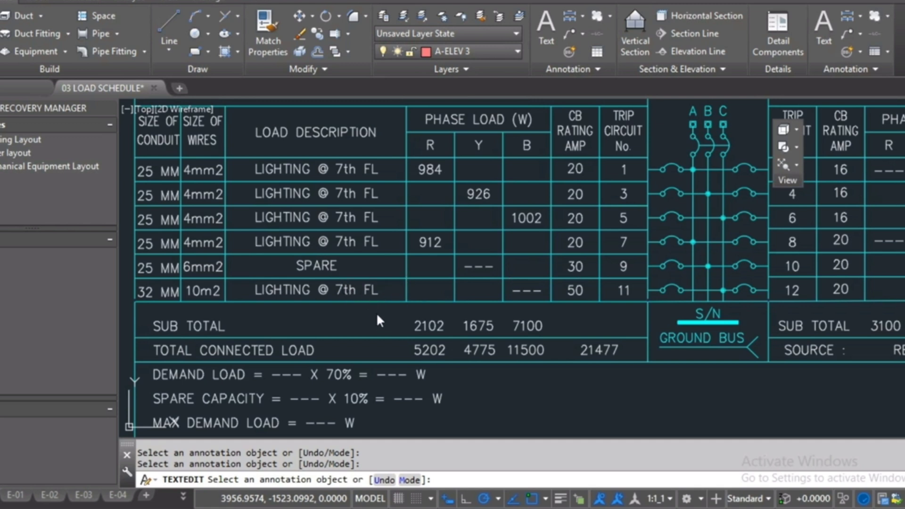
key("Escape")
Step: Delete circuit 11's LIGHTING description
middle_click_drag(379, 318, 351, 354)
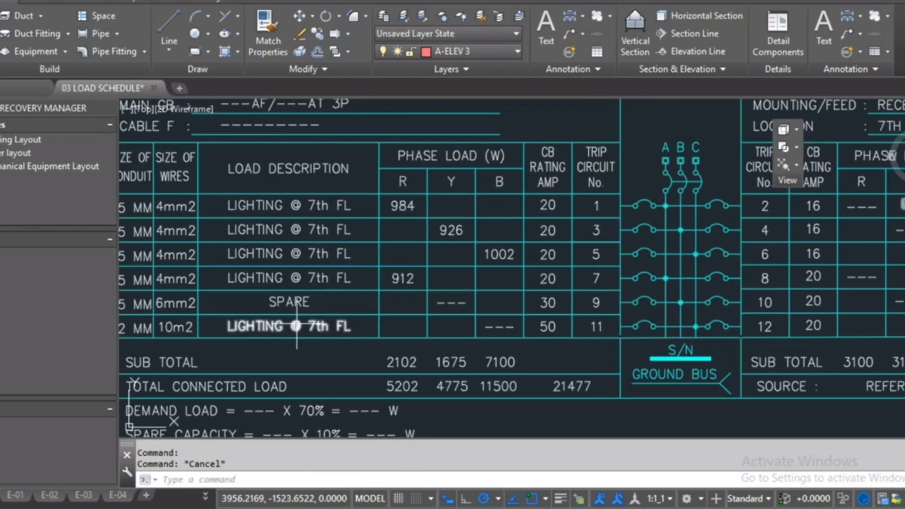
left_click(289, 326)
double_click(289, 325)
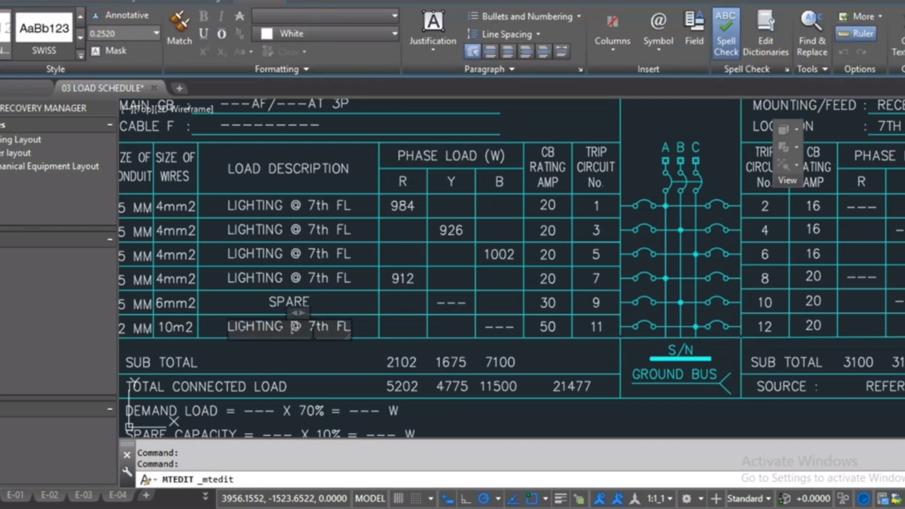
left_click(362, 349)
left_click(327, 325)
left_click(321, 324)
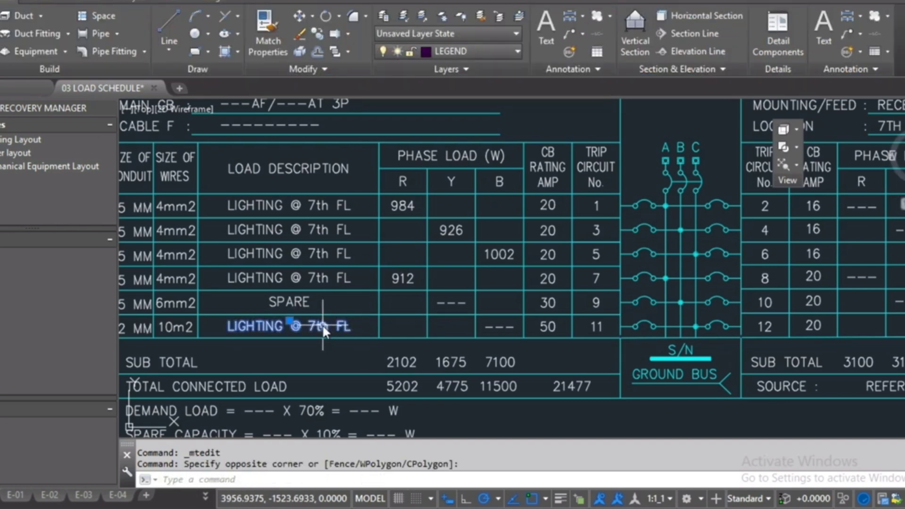
key("Delete")
Step: Set circuit 4's Y-phase load to 776 and circuit 6's B-phase load to 1226
scroll(321, 324, "down", 2)
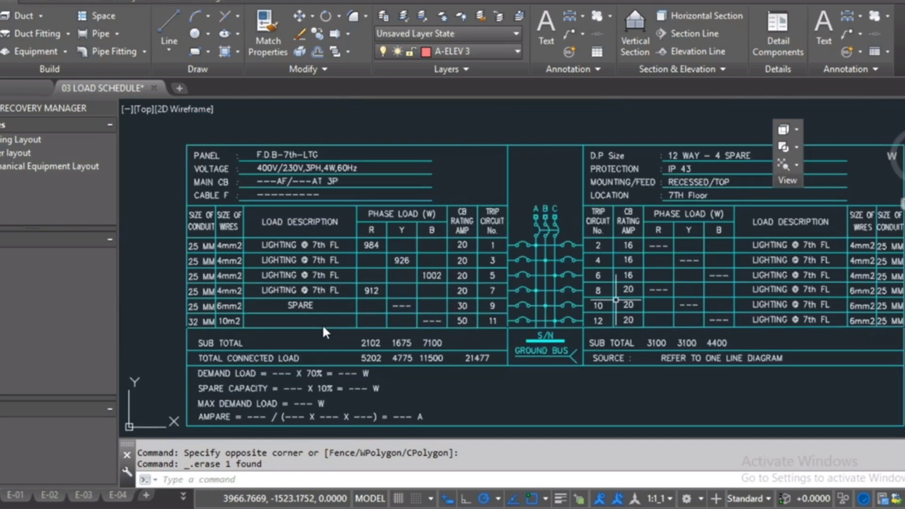
scroll(323, 327, "up", 4)
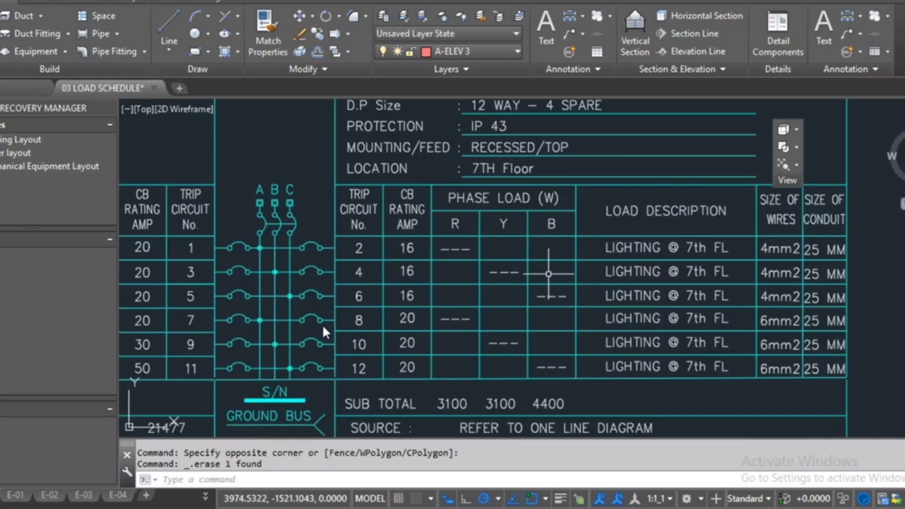
scroll(548, 273, "up", 2)
middle_click_drag(485, 273, 448, 219)
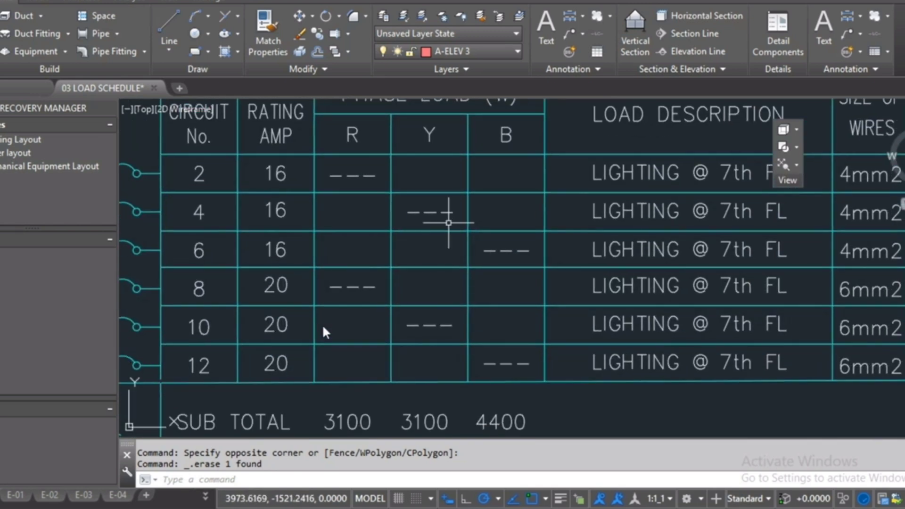
double_click(351, 174)
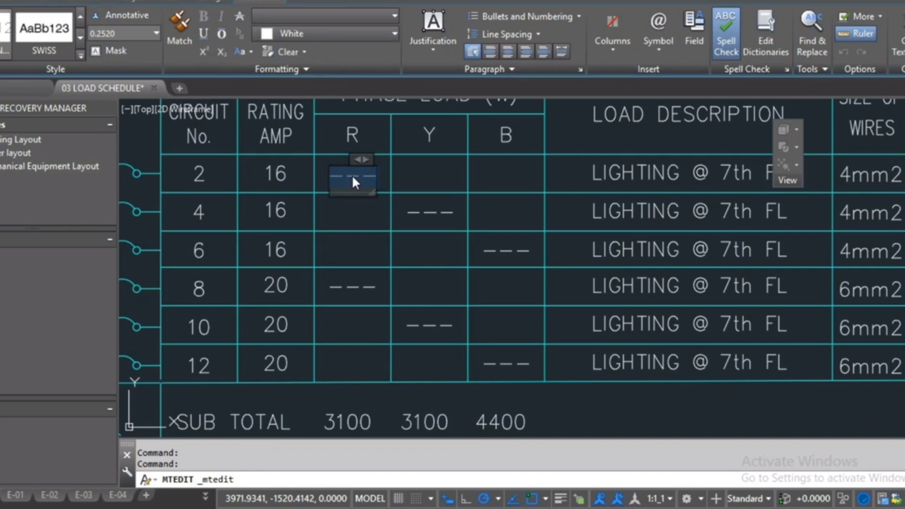
left_click(420, 238)
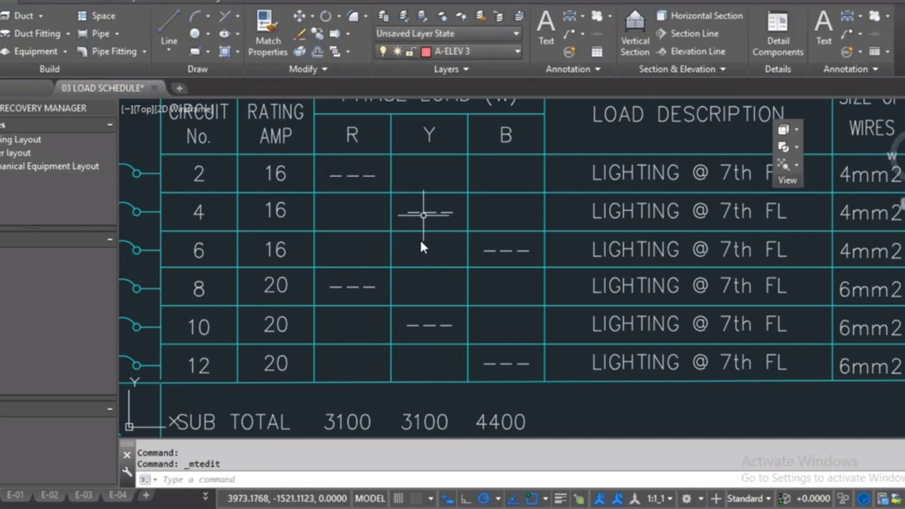
double_click(432, 213)
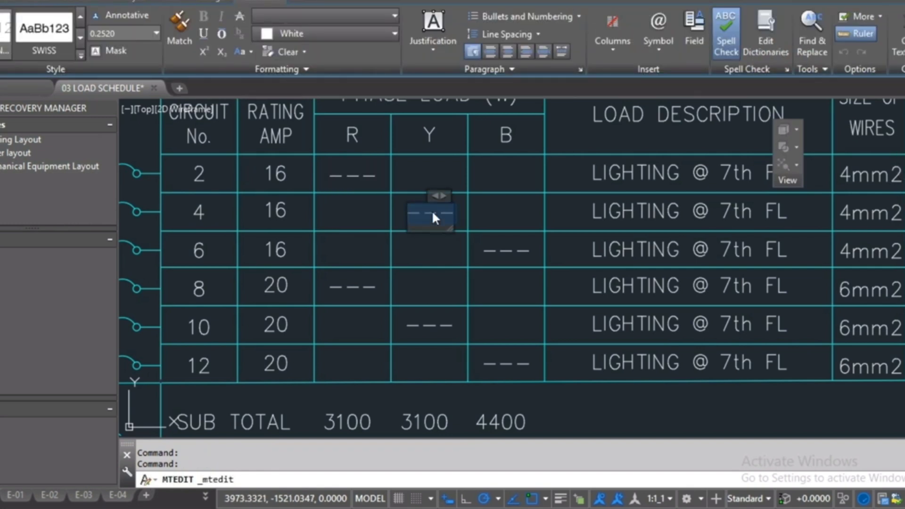
type("776")
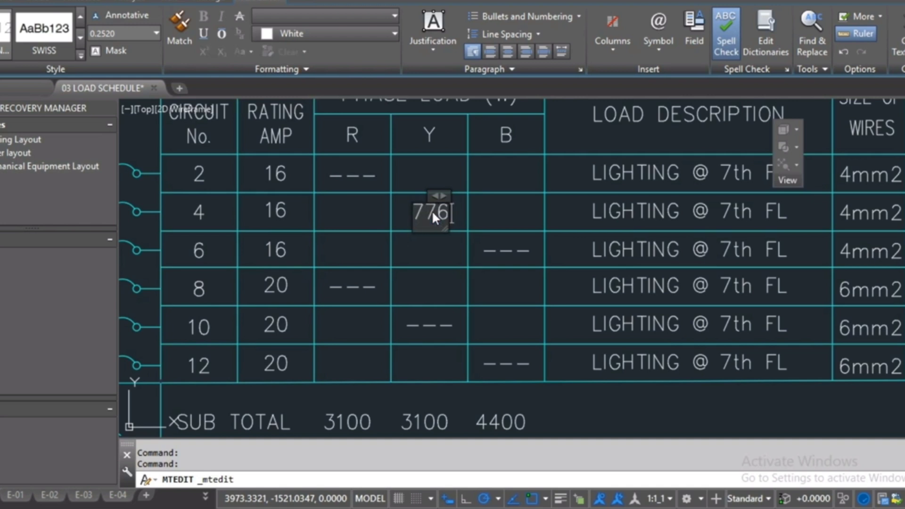
left_click(553, 235)
left_click(512, 251)
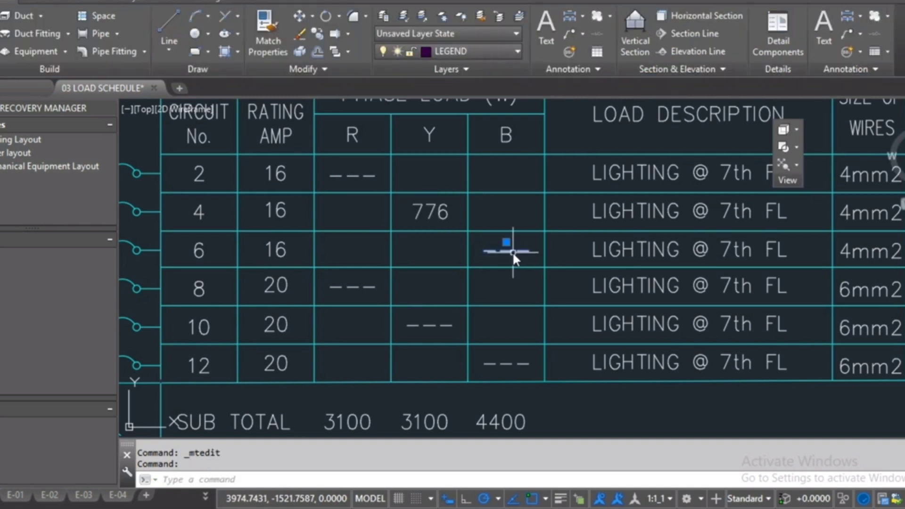
double_click(513, 251)
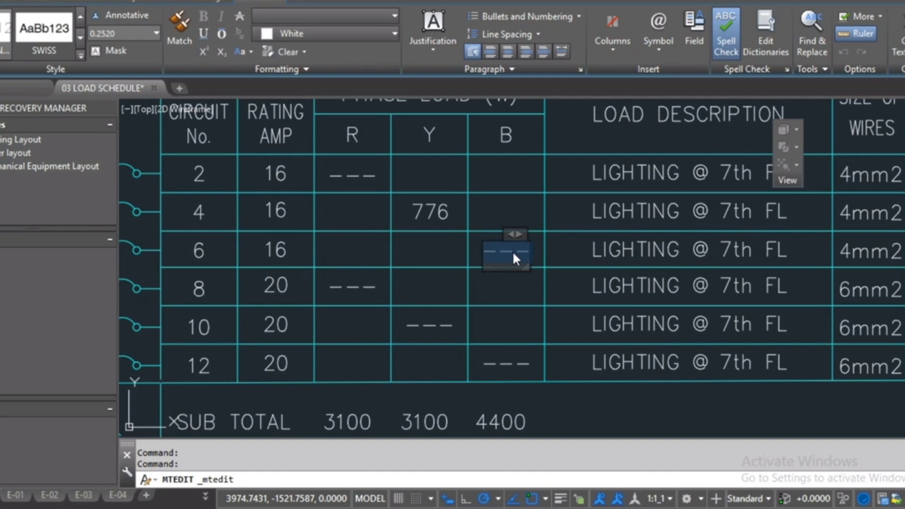
type("1226")
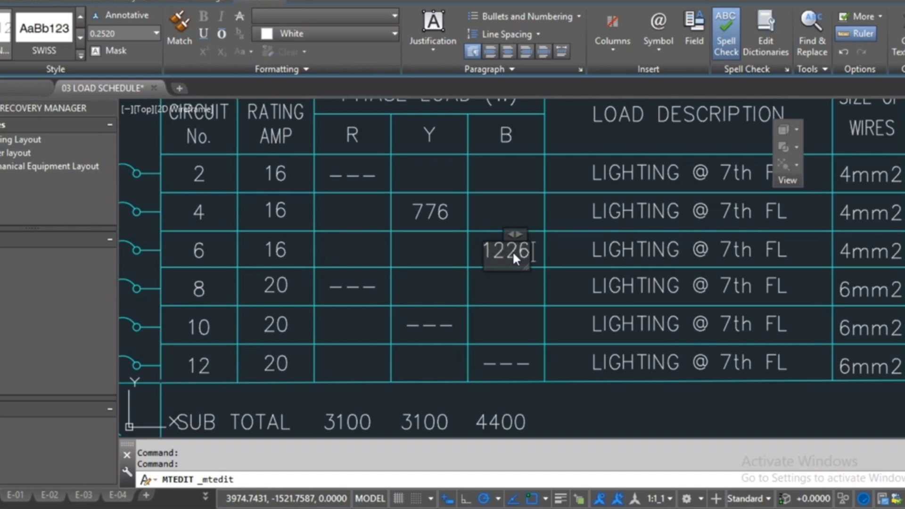
left_click(462, 306)
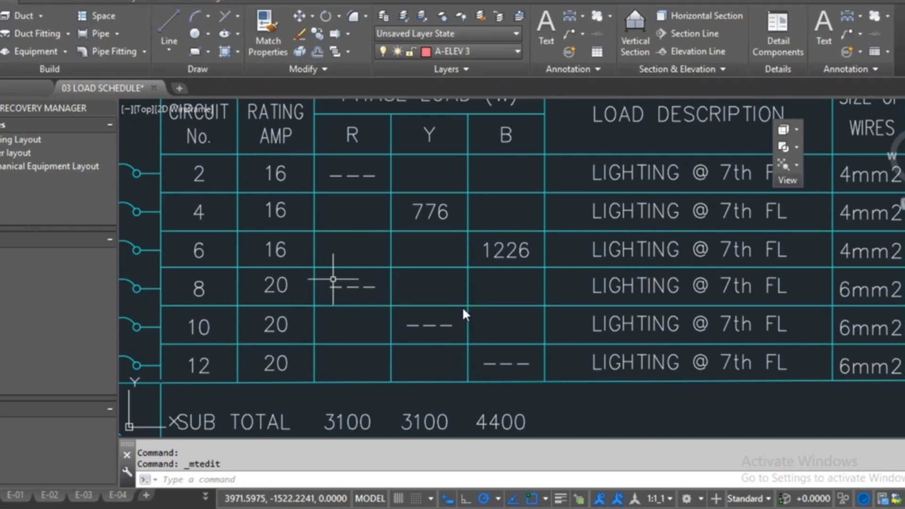
Step: Set circuit 8's R-phase load to 1002 and circuit 10's Y-phase load to 744
double_click(345, 287)
key("BackSpace")
key("Delete")
key("Delete")
type("1002")
left_click(398, 336)
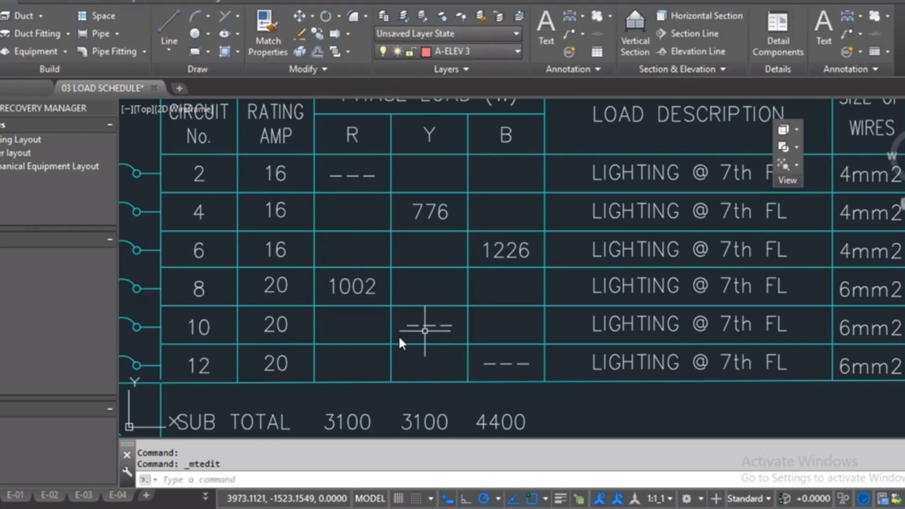
left_click(427, 326)
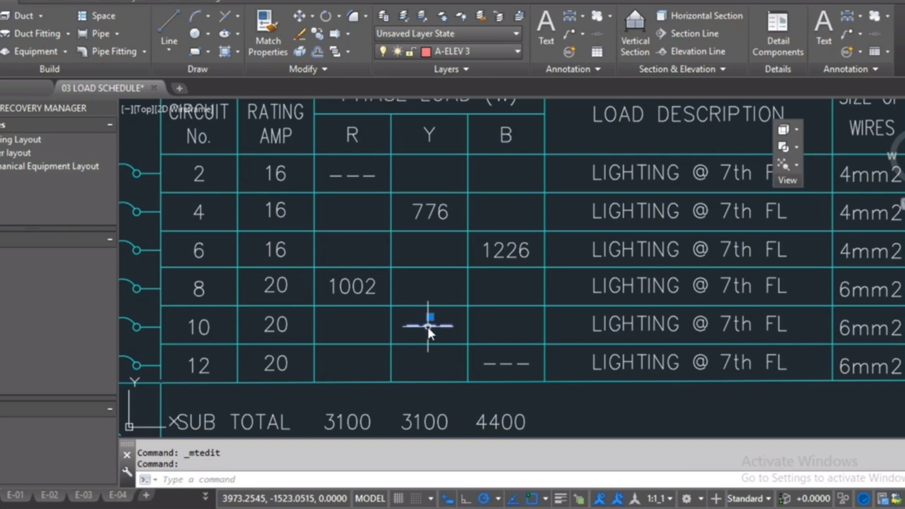
double_click(427, 326)
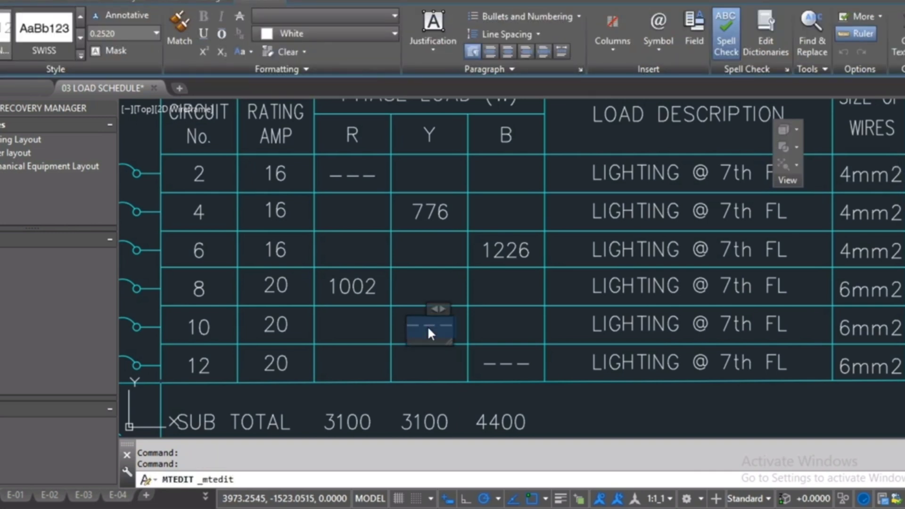
type("744")
left_click(556, 330)
Step: Delete the LIGHTING descriptions of circuits 2 and 12
scroll(556, 330, "down", 2)
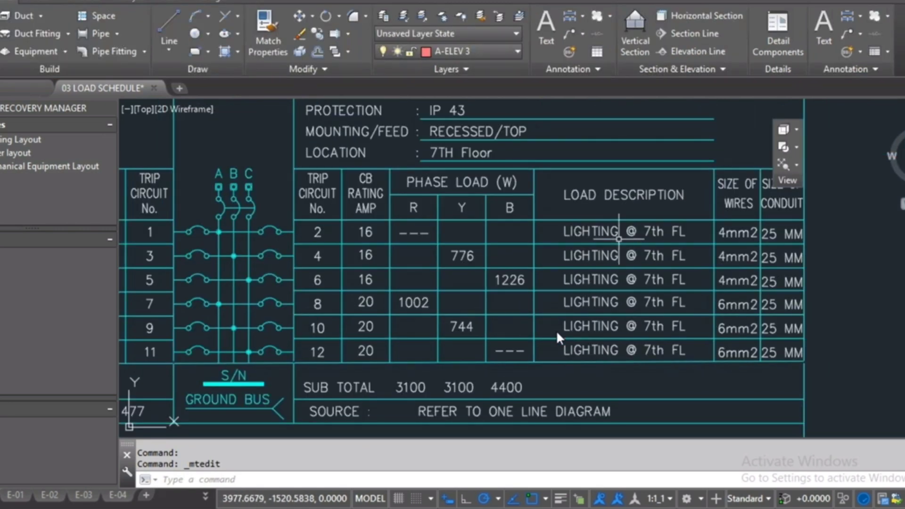
left_click(618, 236)
left_click(605, 231)
left_click(587, 351)
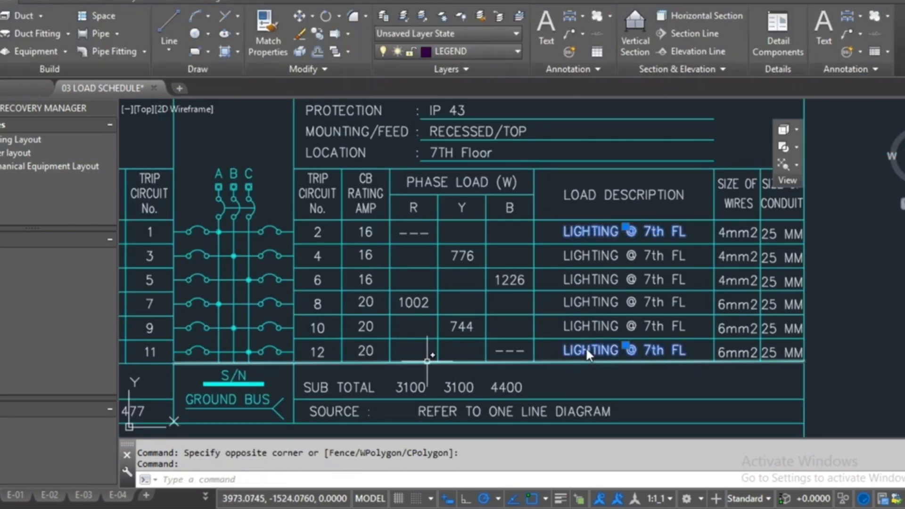
middle_click_drag(374, 354, 663, 360)
key("Delete")
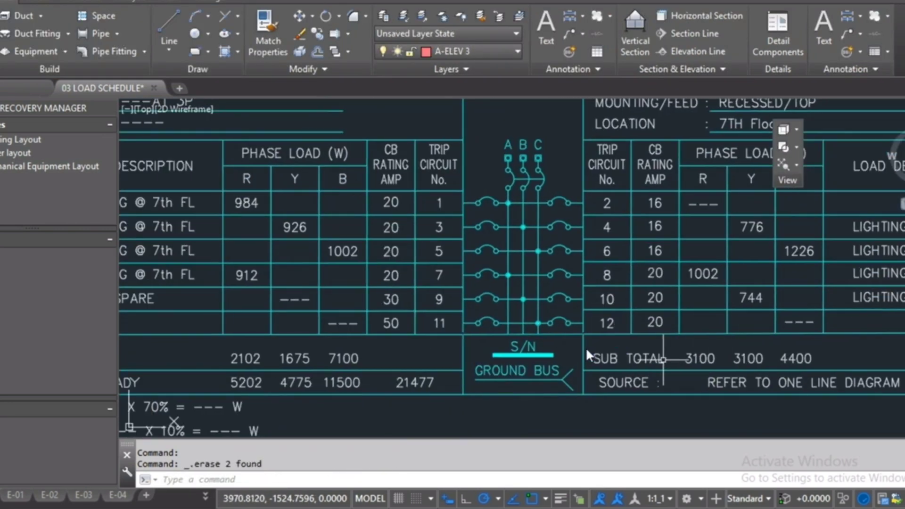
Step: Copy circuit 9's SPARE text into the rows of circuits 11, 2 and 12
middle_click_drag(246, 313, 465, 294)
left_click(353, 279)
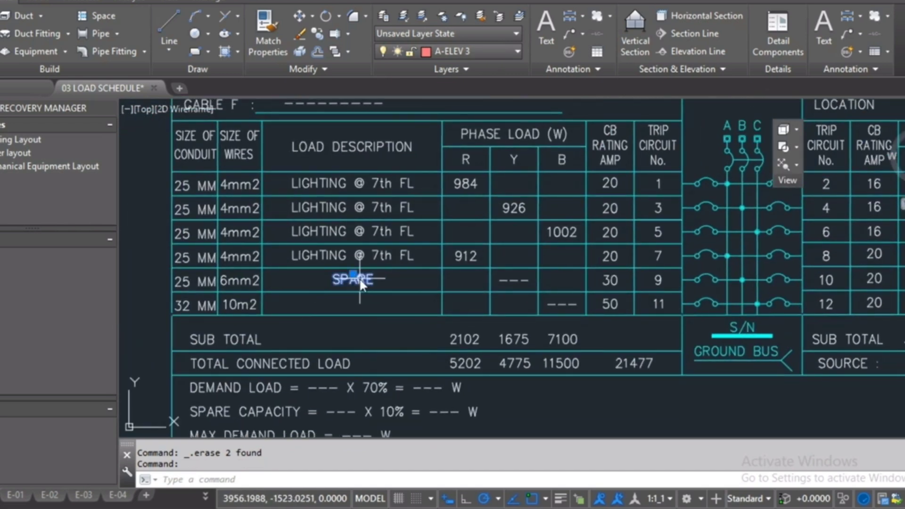
left_click(317, 33)
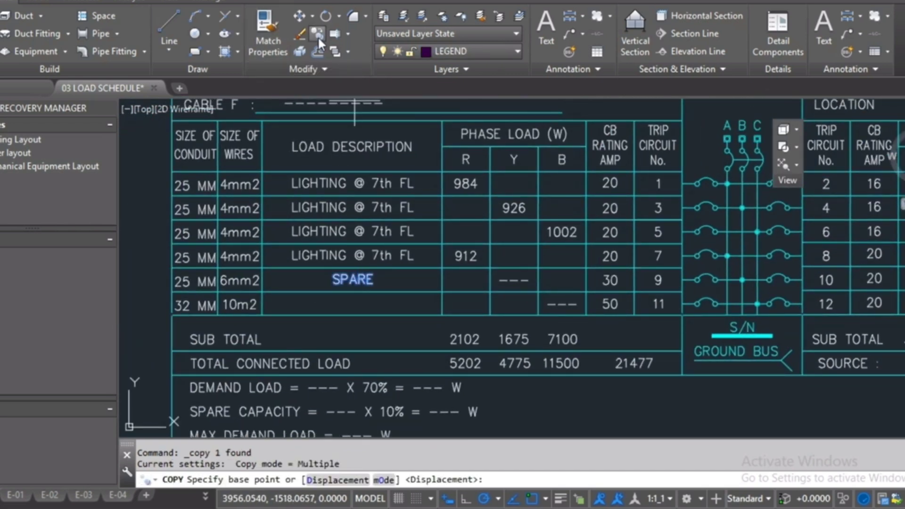
left_click(261, 268)
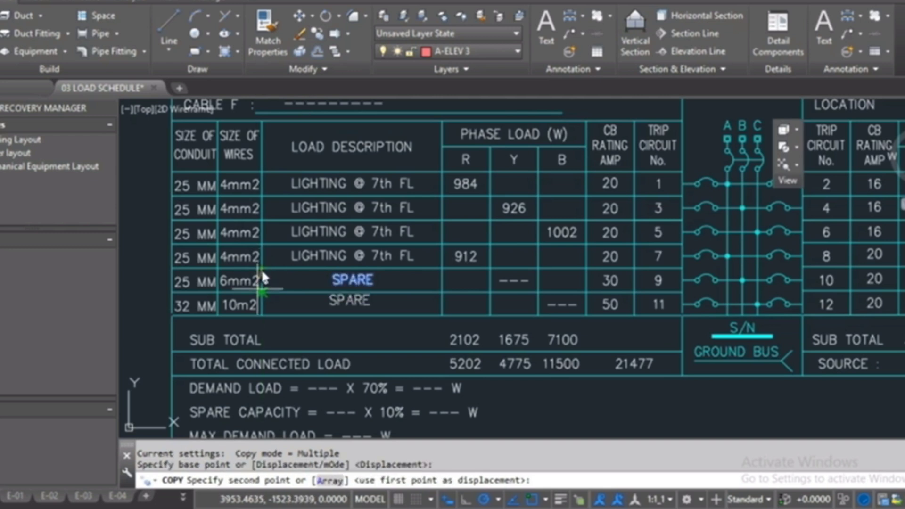
left_click(261, 289)
scroll(261, 290, "down", 3)
scroll(261, 289, "up", 3)
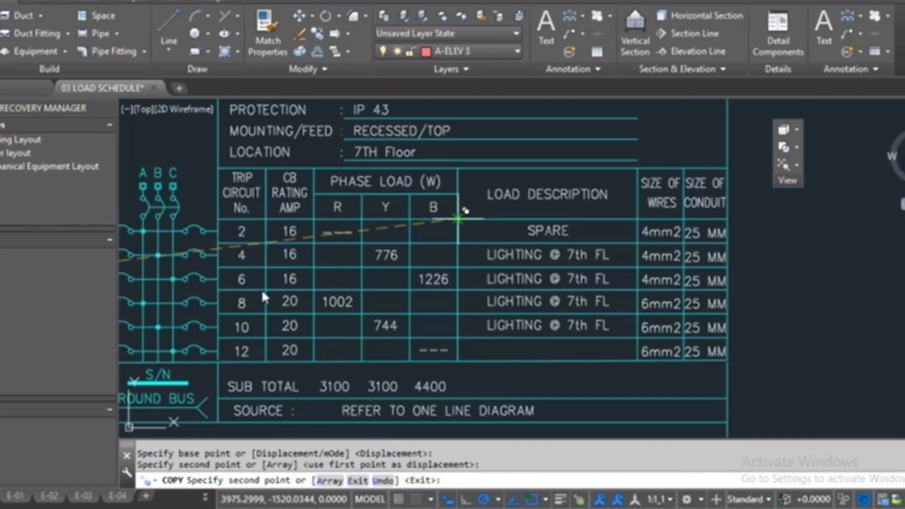
left_click(459, 220)
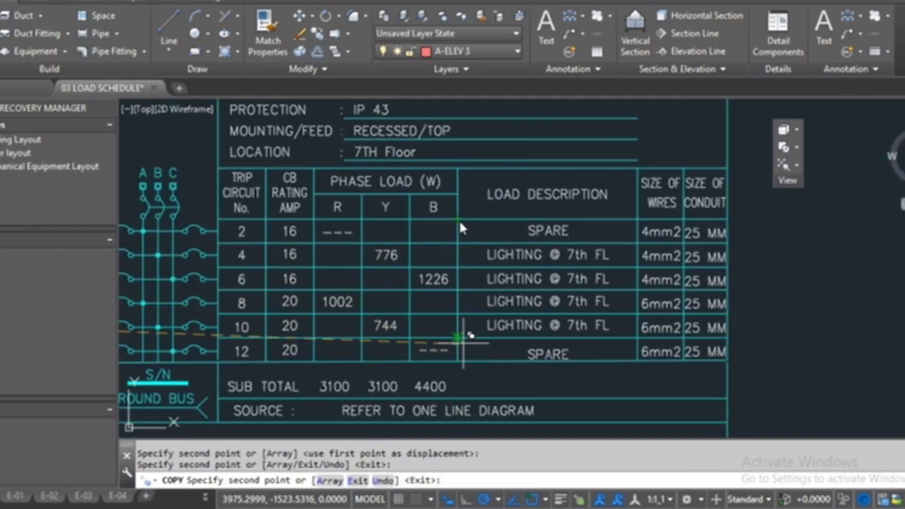
left_click(460, 338)
right_click(384, 211)
left_click(402, 219)
scroll(403, 219, "down", 3)
scroll(402, 219, "up", 2)
scroll(403, 218, "up", 2)
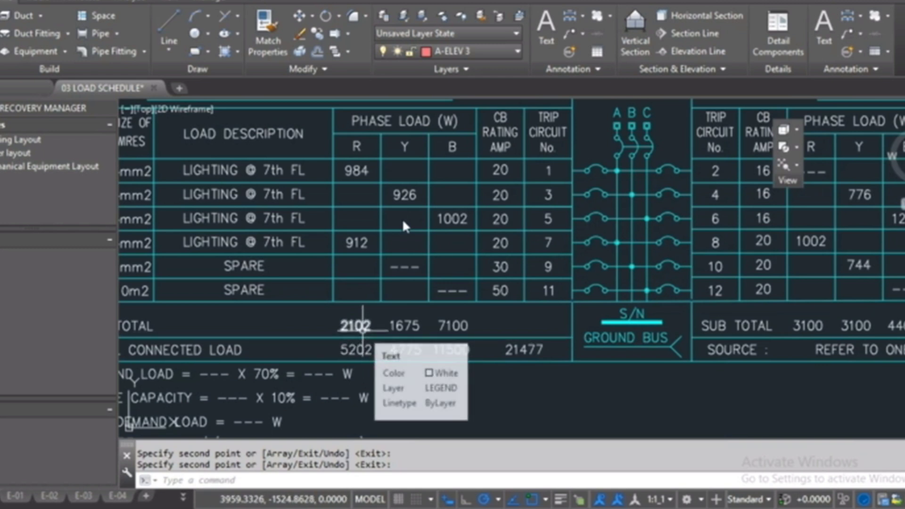
Step: Set the left-hand sub-totals to 1896 (R), 926 (Y) and 1002 (B)
key("Return")
left_click(350, 324)
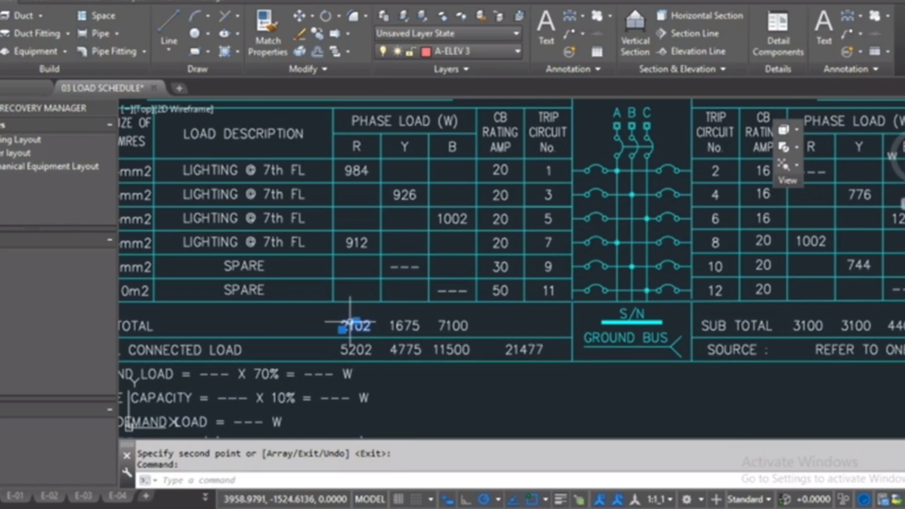
double_click(350, 324)
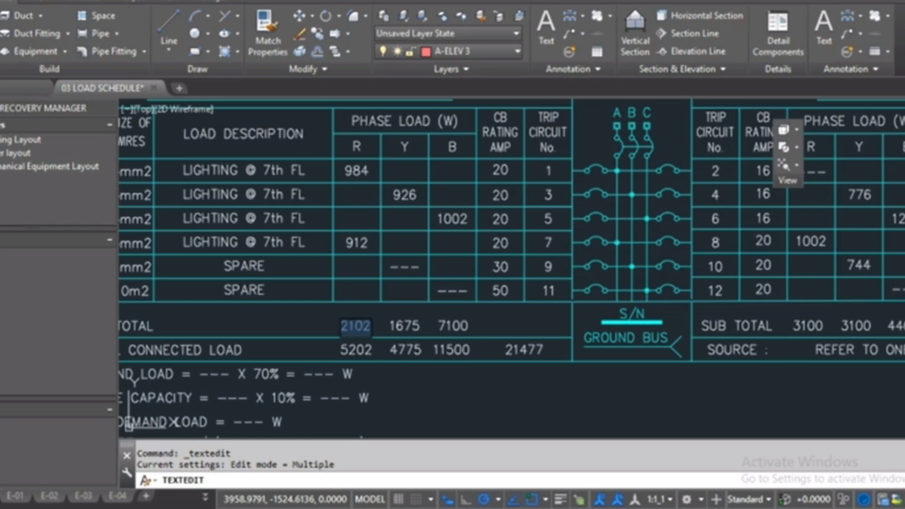
type("1896")
left_click(431, 368)
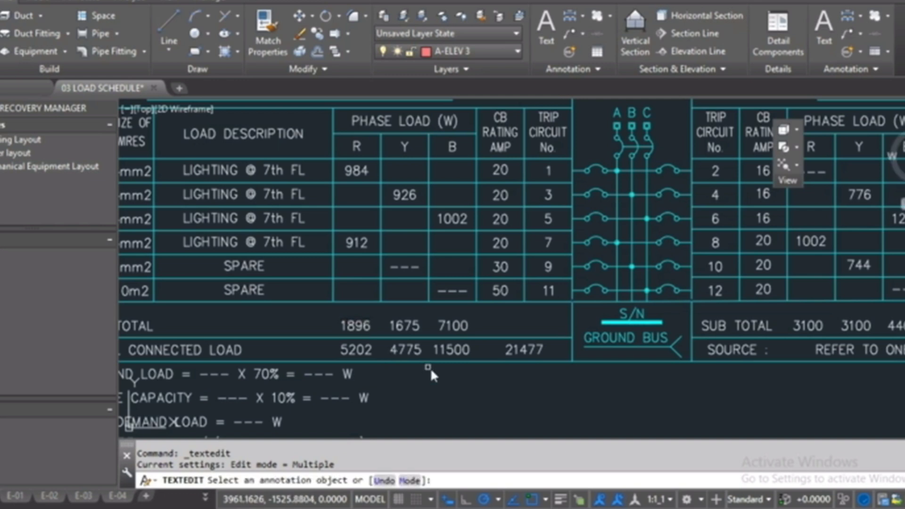
left_click(409, 324)
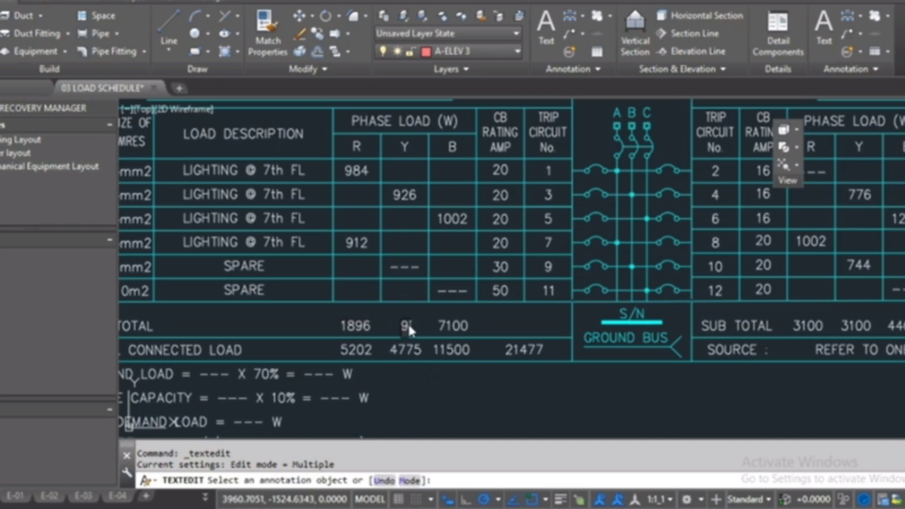
type("926")
left_click(457, 323)
left_click(453, 324)
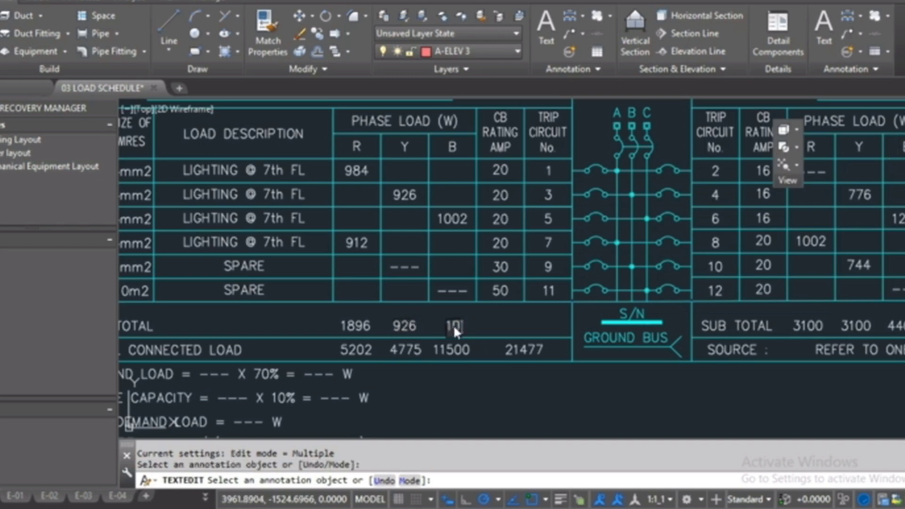
left_click(766, 384)
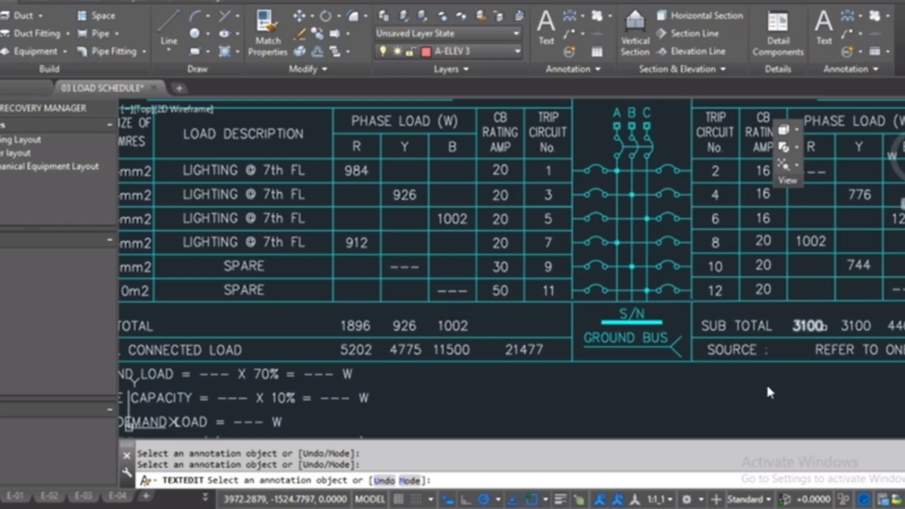
Step: Set the right-hand sub-totals to 1002 (R), 1520 (Y) and 1226 (B)
left_click(816, 329)
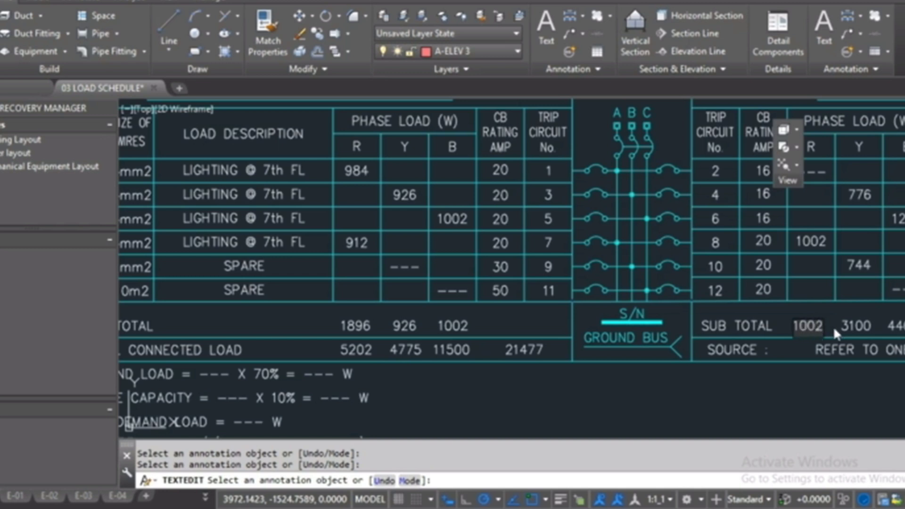
scroll(830, 327, "up", 2)
left_click(815, 353)
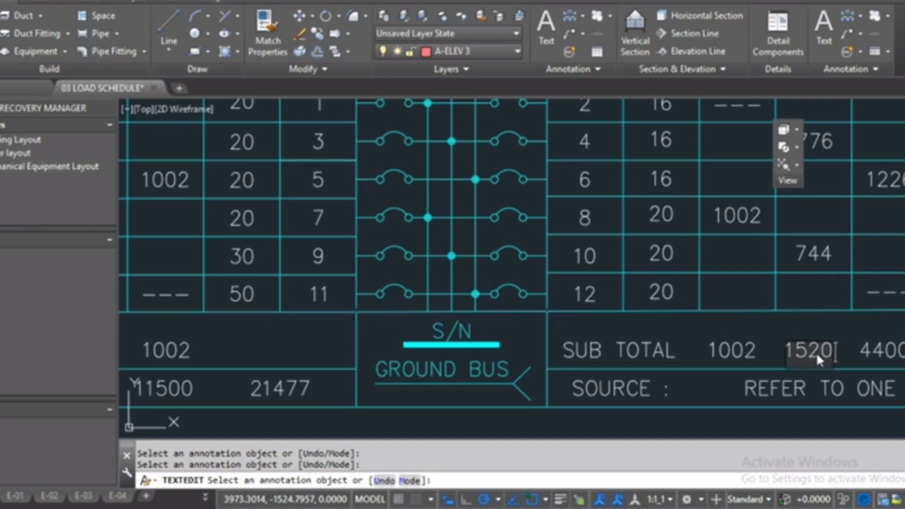
scroll(850, 325, "up", 2)
left_click(834, 314)
scroll(821, 308, "down", 2)
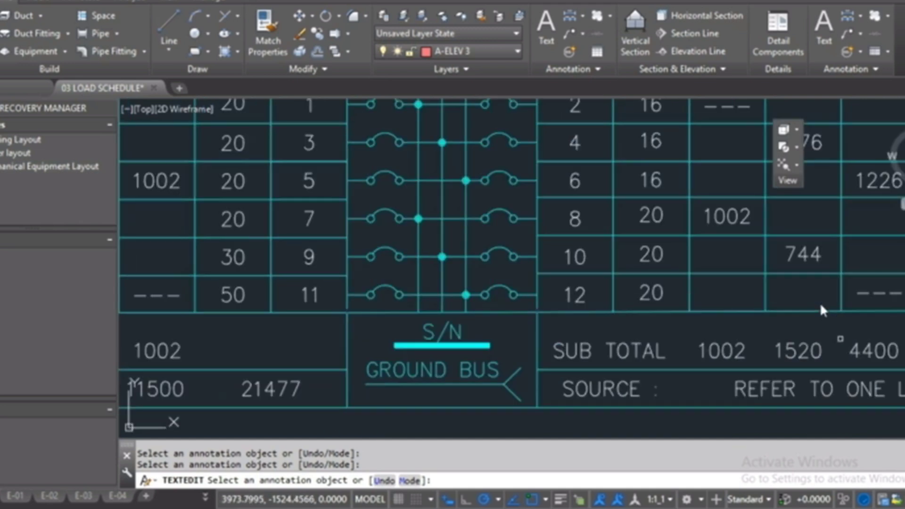
left_click(855, 352)
type("1226")
left_click(782, 336)
scroll(781, 335, "down", 2)
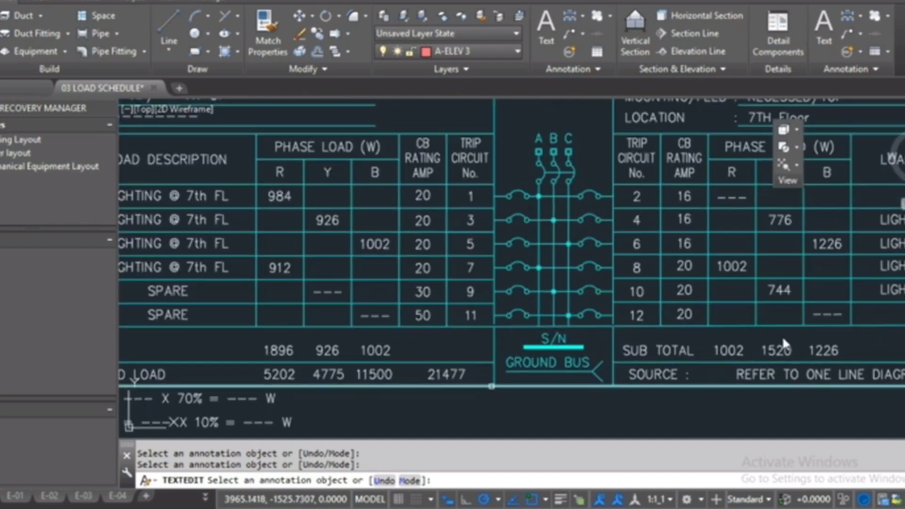
scroll(781, 335, "up", 2)
Step: Replace the per-phase connected loads with 2898 (R), 2446 (Y) and 2228 (B)
left_click(488, 271)
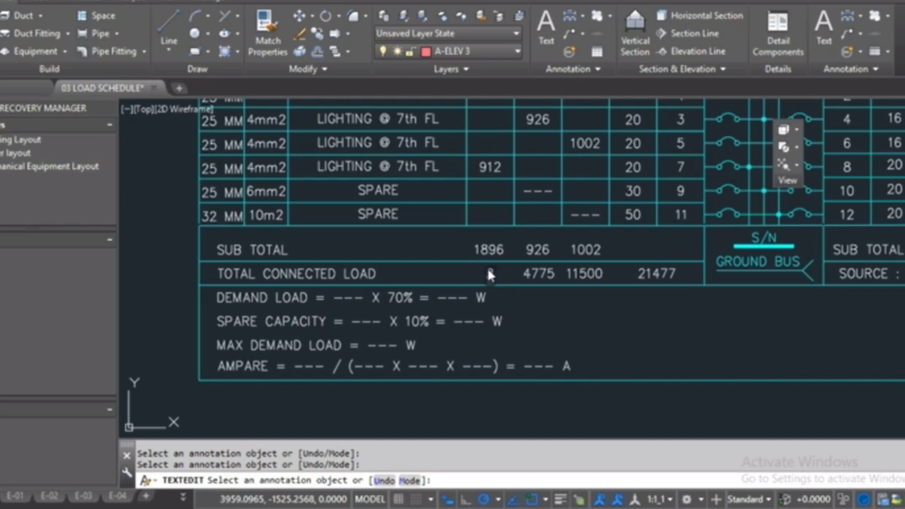
type("2898")
left_click(546, 287)
left_click(530, 273)
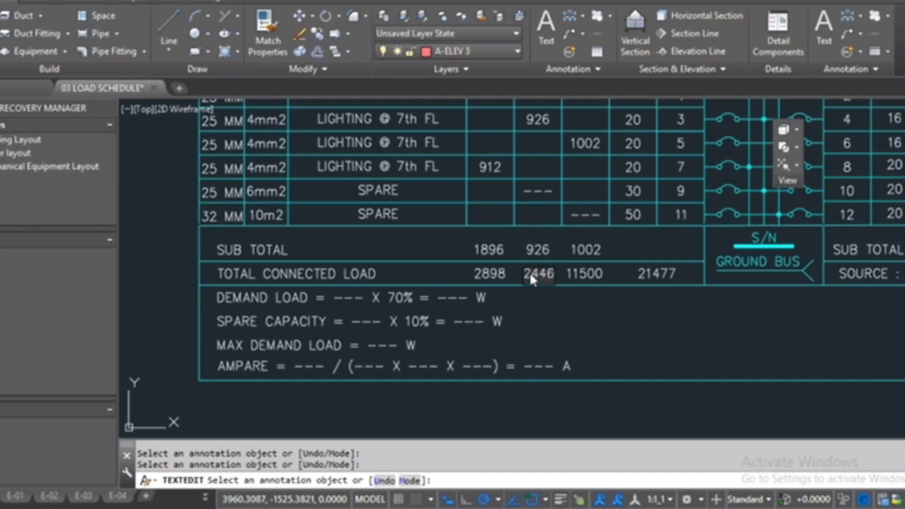
left_click(552, 301)
left_click(596, 275)
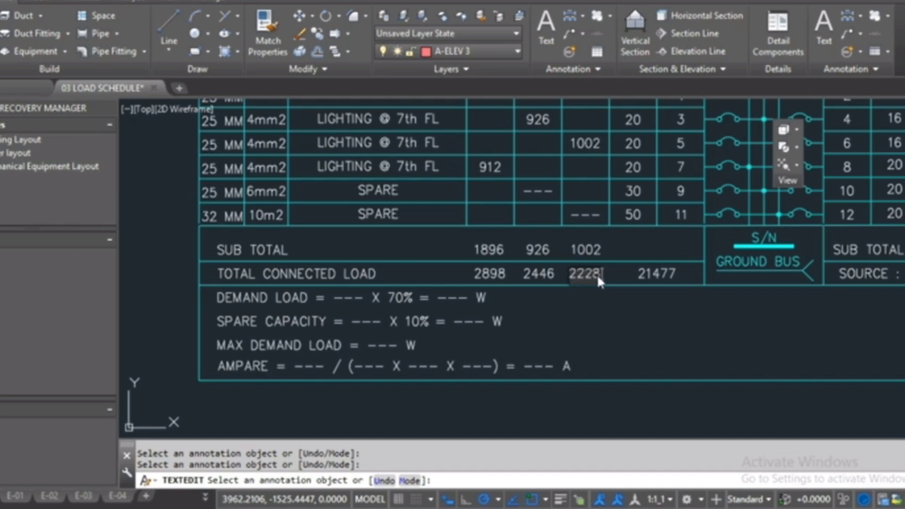
type("2228")
left_click(615, 291)
Step: Change the overall total connected load from 21477 to 7572
left_click(657, 272)
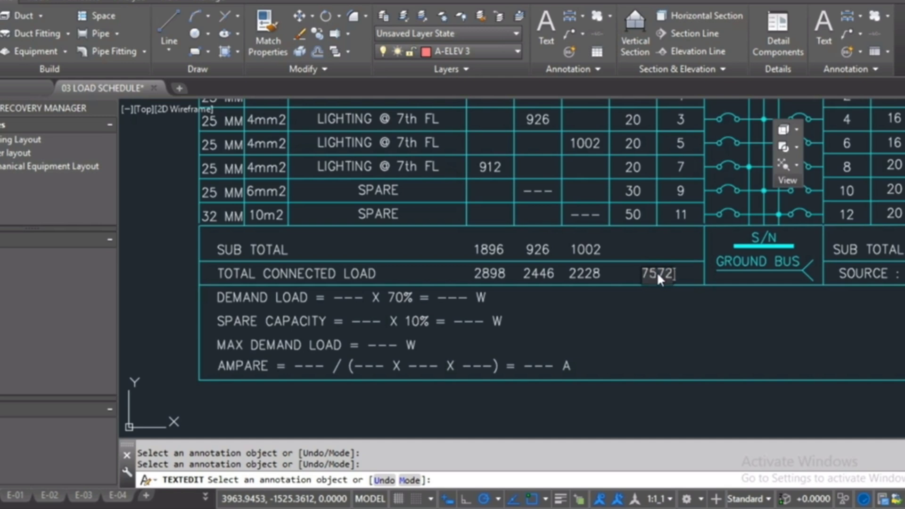
type("7572")
scroll(657, 272, "up", 6)
left_click(615, 335)
scroll(610, 338, "down", 6)
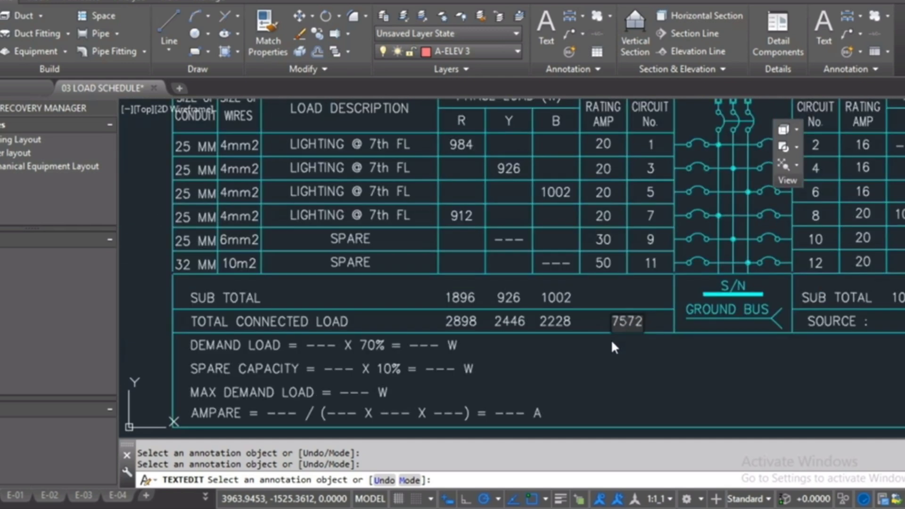
scroll(590, 349, "down", 2)
Step: Exit TEXTEDIT and pan across the finished panel table
right_click(542, 363)
left_click(556, 370)
middle_click_drag(641, 296, 489, 297)
scroll(489, 297, "down", 2)
scroll(339, 259, "up", 2)
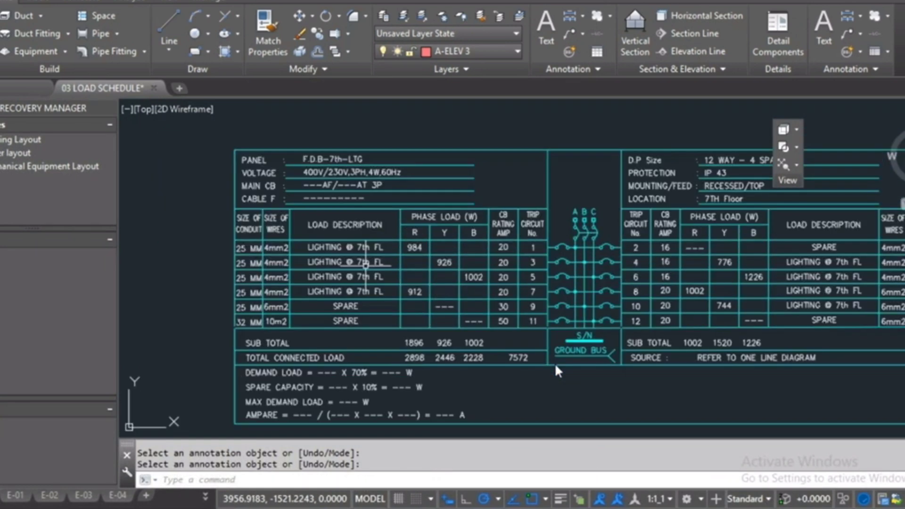
scroll(277, 277, "up", 2)
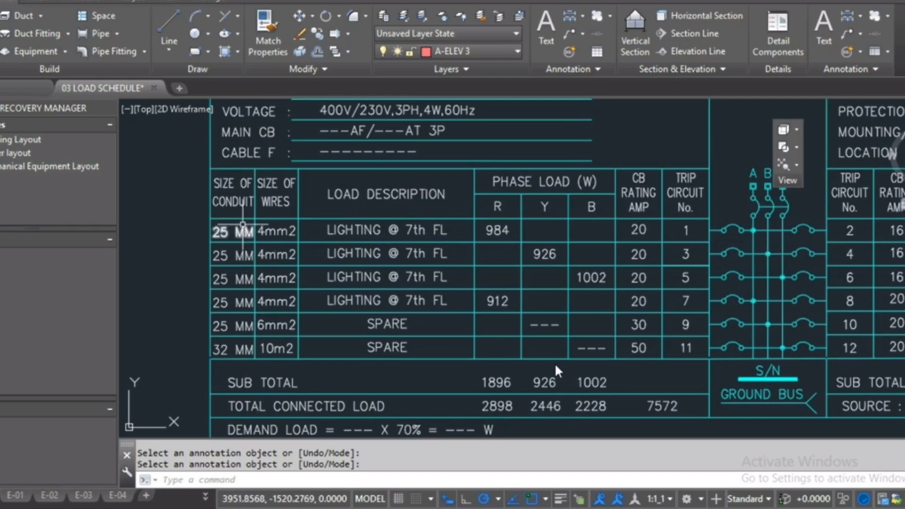
scroll(551, 211, "down", 2)
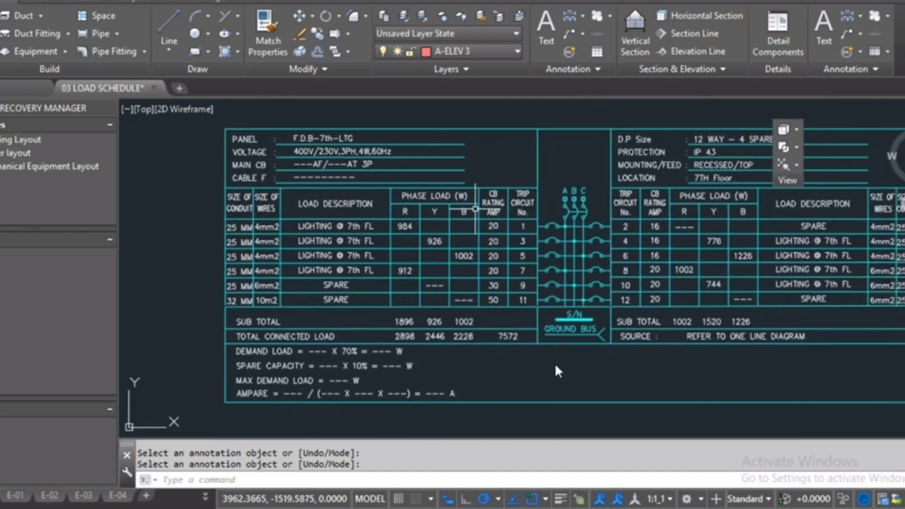
scroll(490, 208, "up", 2)
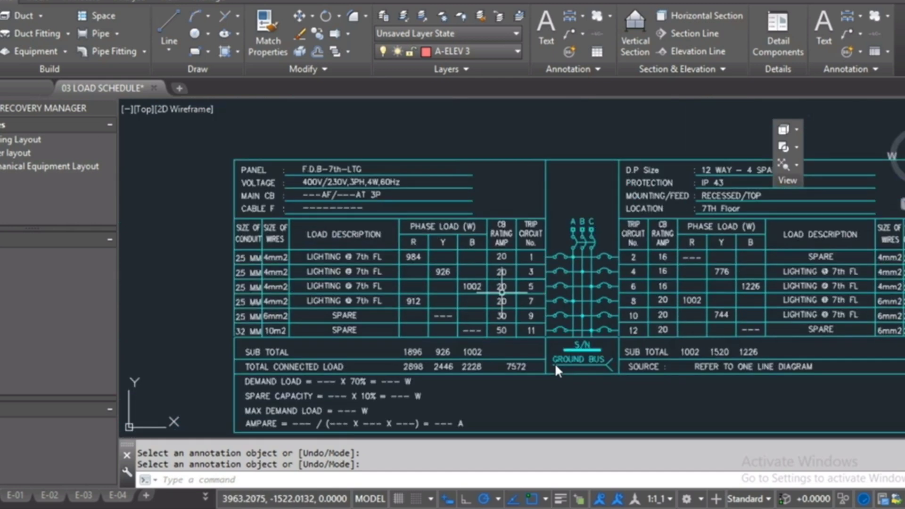
scroll(502, 291, "down", 2)
scroll(649, 260, "up", 2)
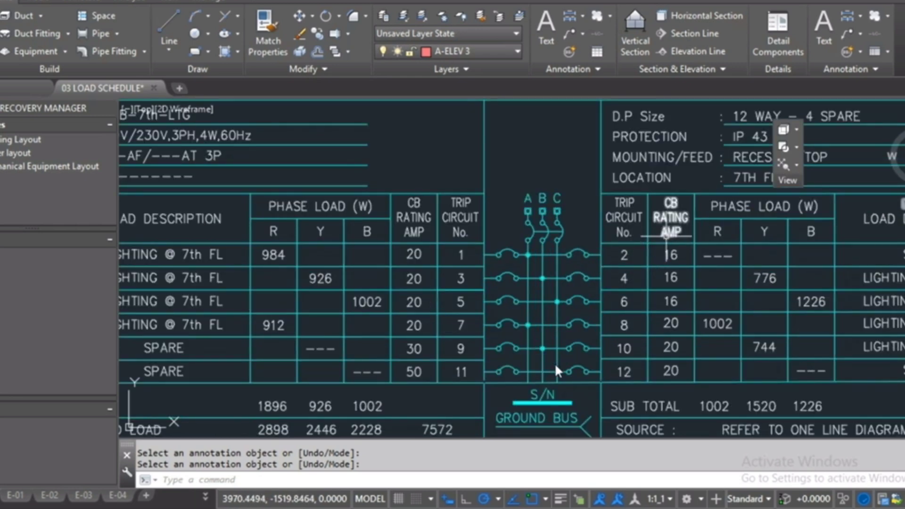
scroll(365, 275, "down", 2)
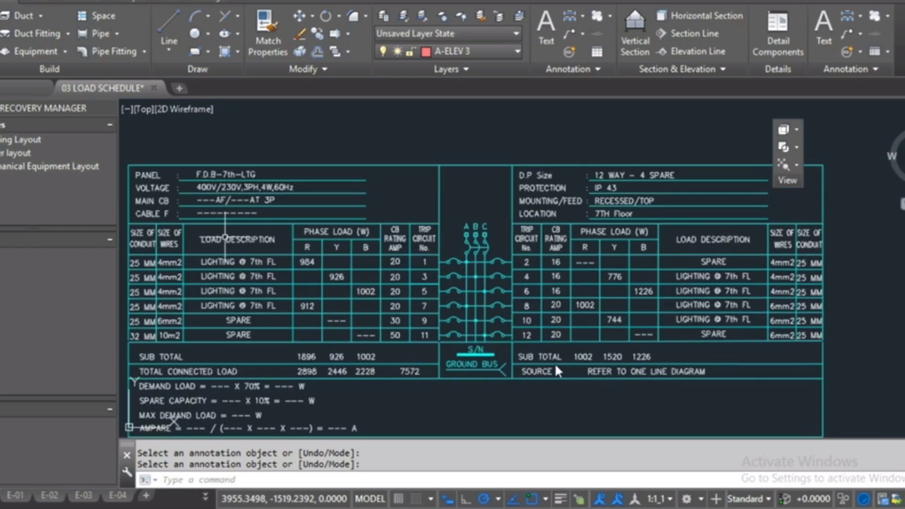
scroll(317, 243, "down", 1)
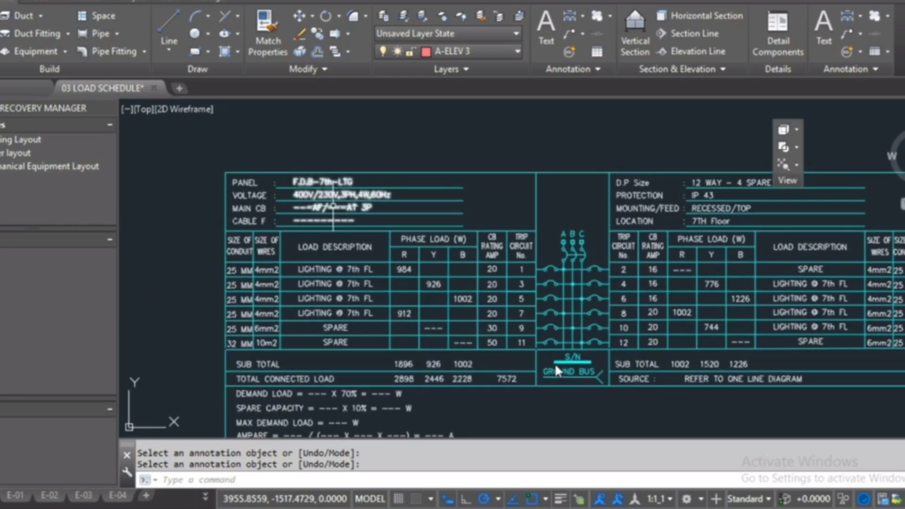
scroll(375, 270, "down", 1)
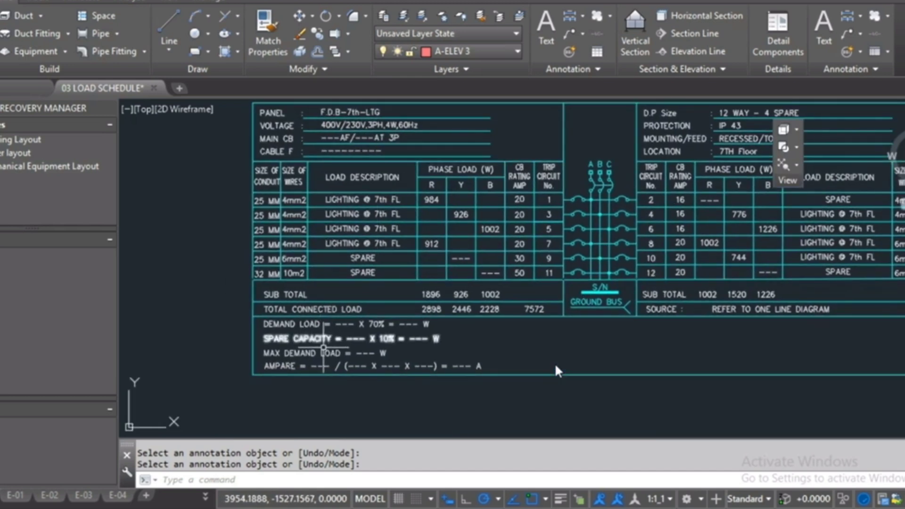
scroll(330, 349, "up", 2)
Step: Zoom to extents to review the completed load schedule
middle_click(285, 349)
middle_click(285, 349)
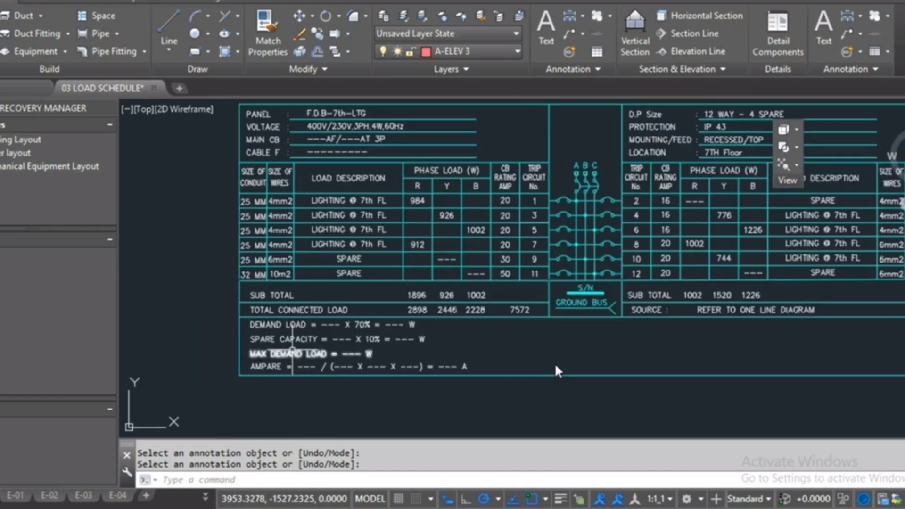
scroll(612, 312, "up", 1)
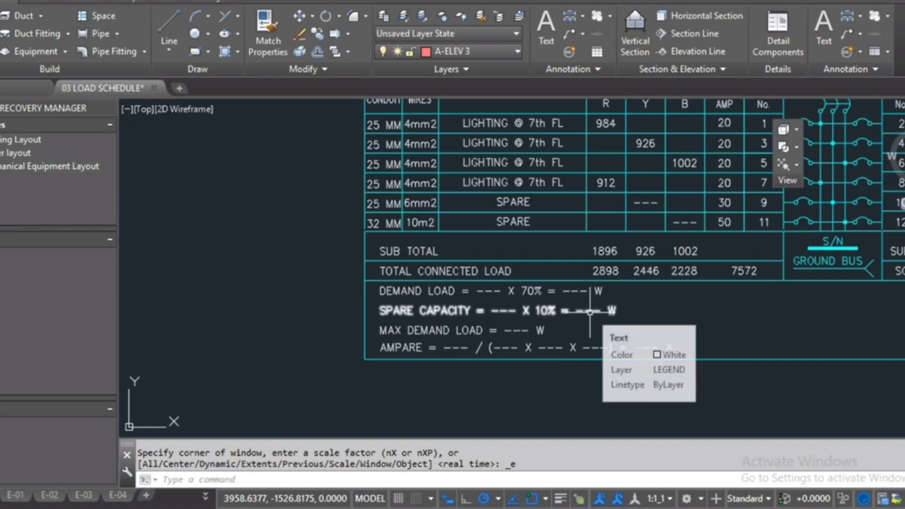
middle_click_drag(595, 298, 539, 323)
scroll(489, 322, "down", 1)
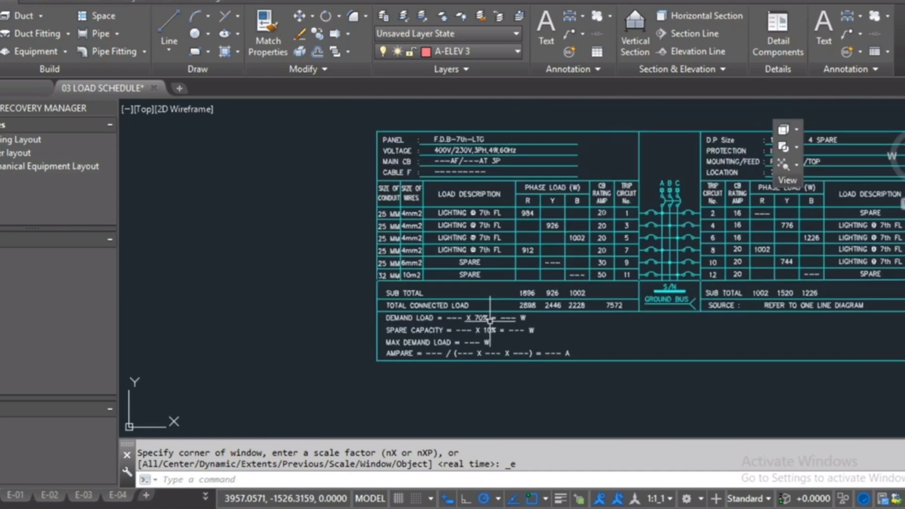
scroll(679, 253, "up", 2)
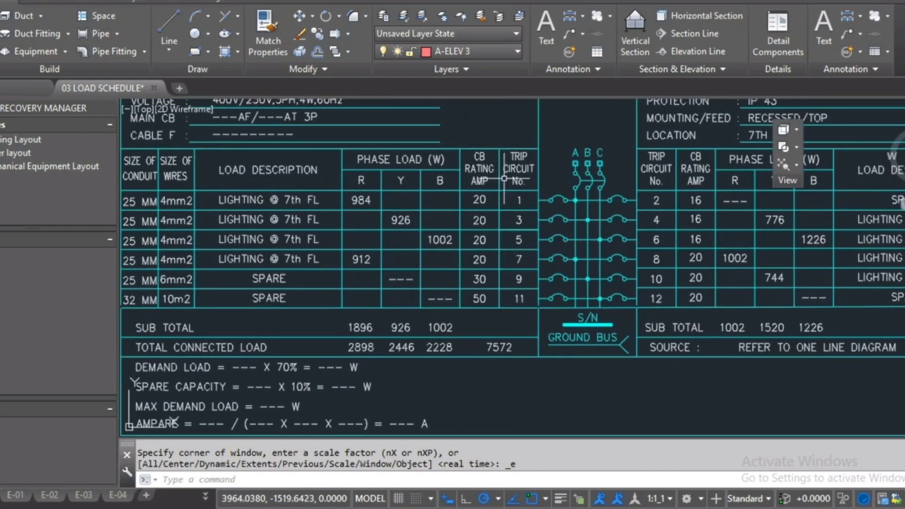
mouse_move(501, 178)
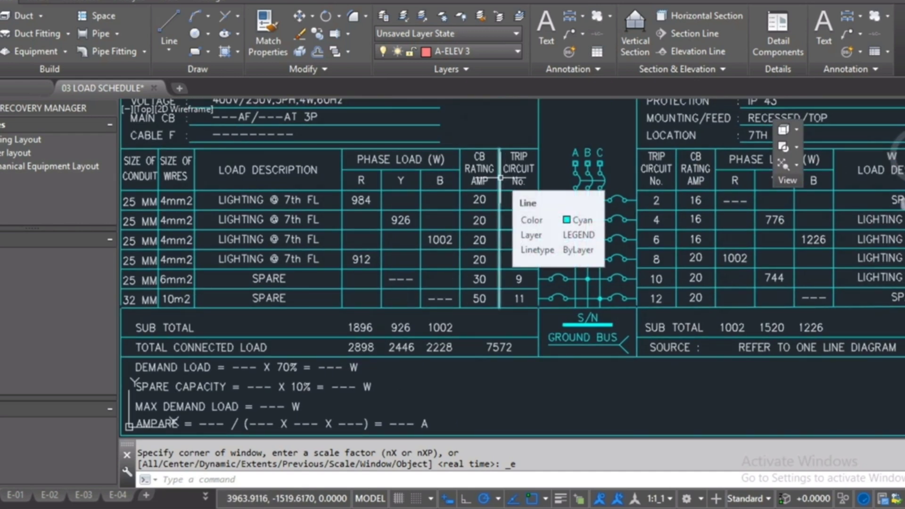